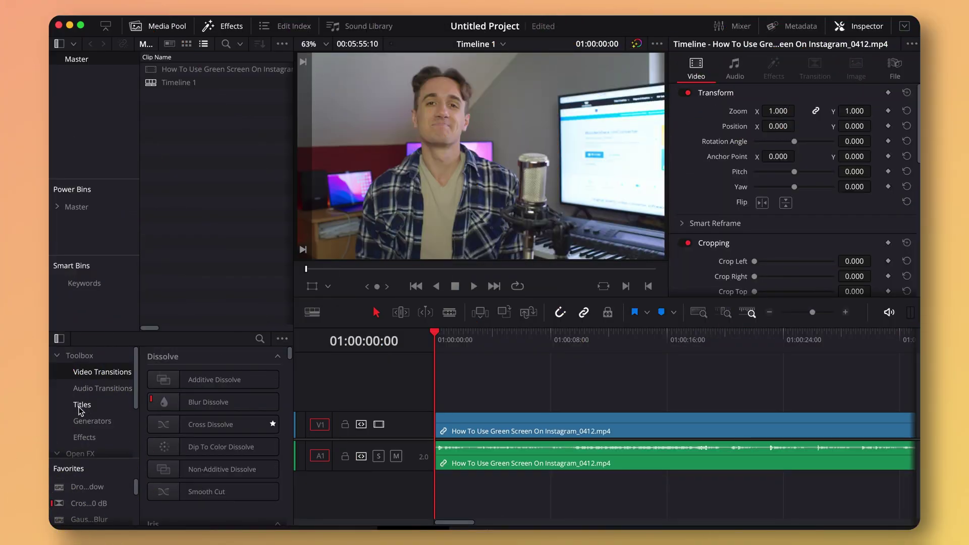
Step: Add the basic Text title to a new video track above the clip, near the start of the timeline
left_click(80, 408)
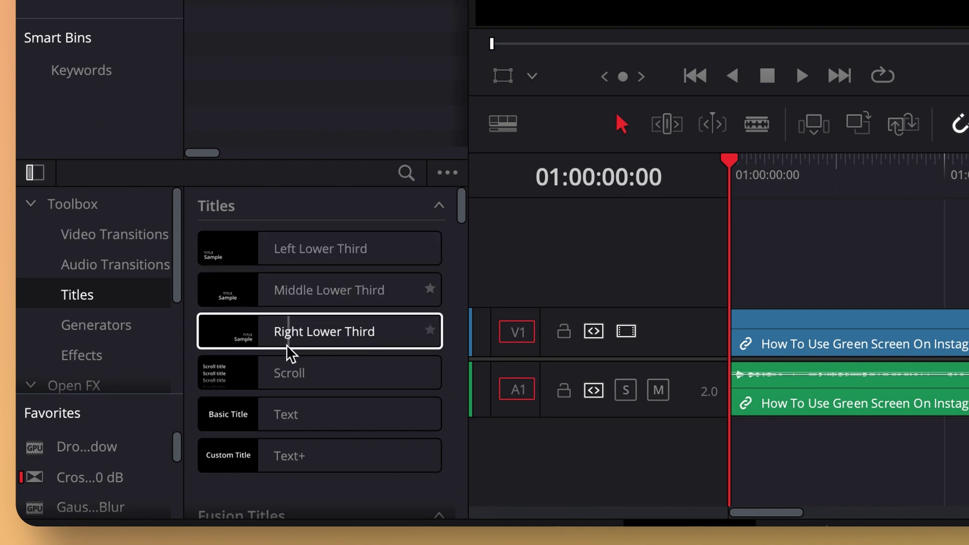
scroll(277, 475, "down", 4)
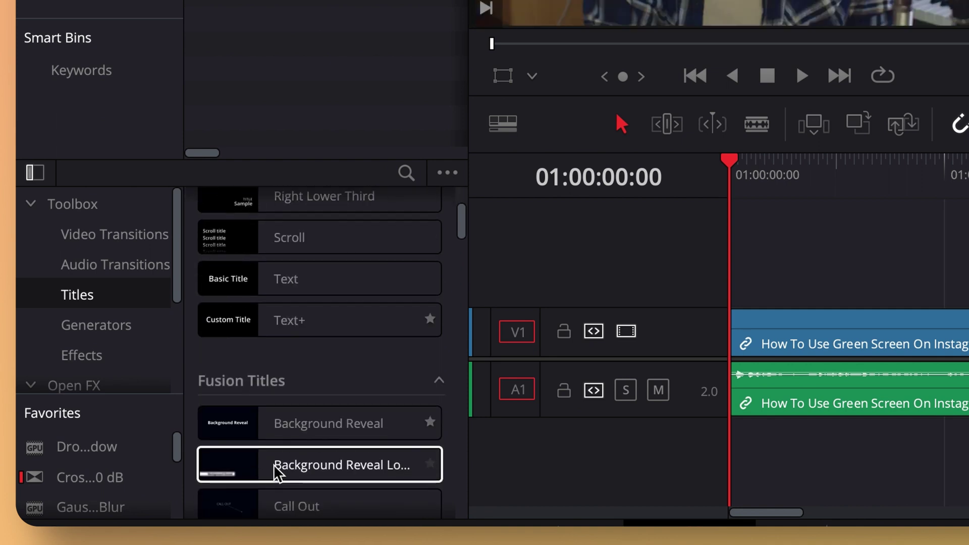
scroll(277, 474, "up", 2)
scroll(255, 343, "up", 1)
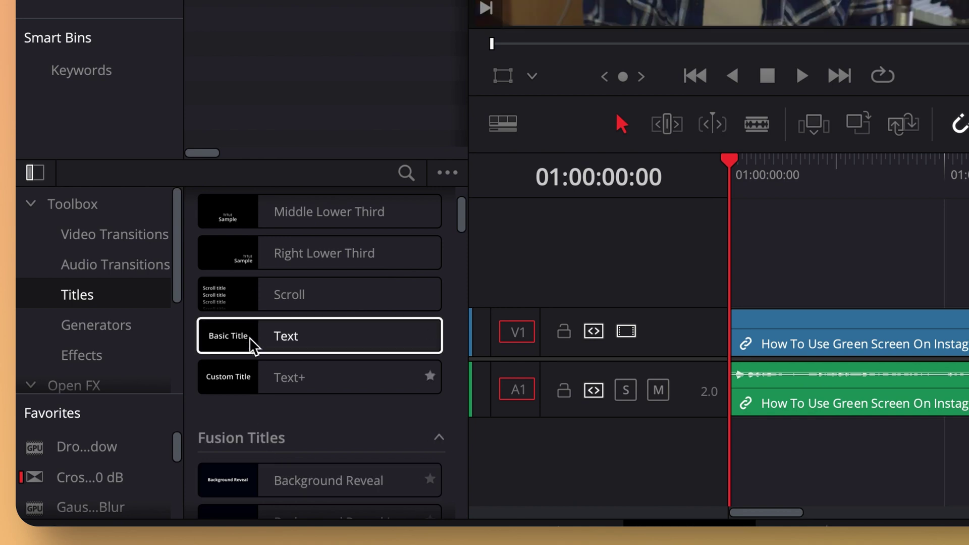
left_click_drag(261, 340, 770, 288)
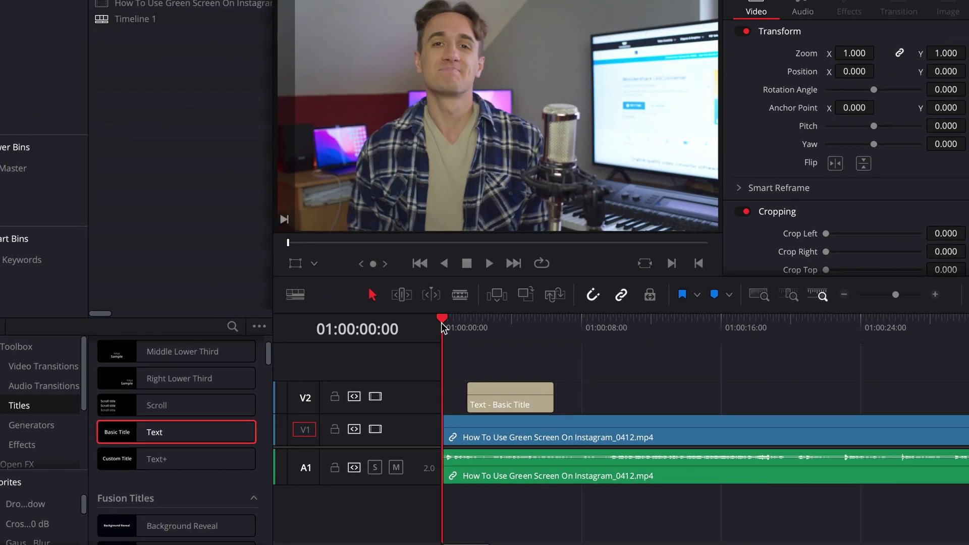
Step: Play the opening to find where the speech starts and move the Text title earlier to that point
key("space")
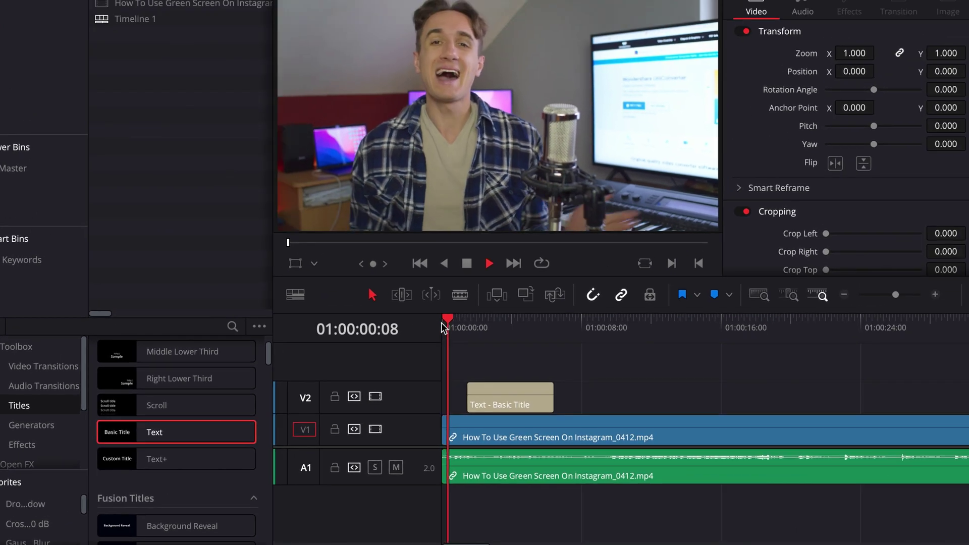
key("space")
key("Left")
key("Left")
key("Left")
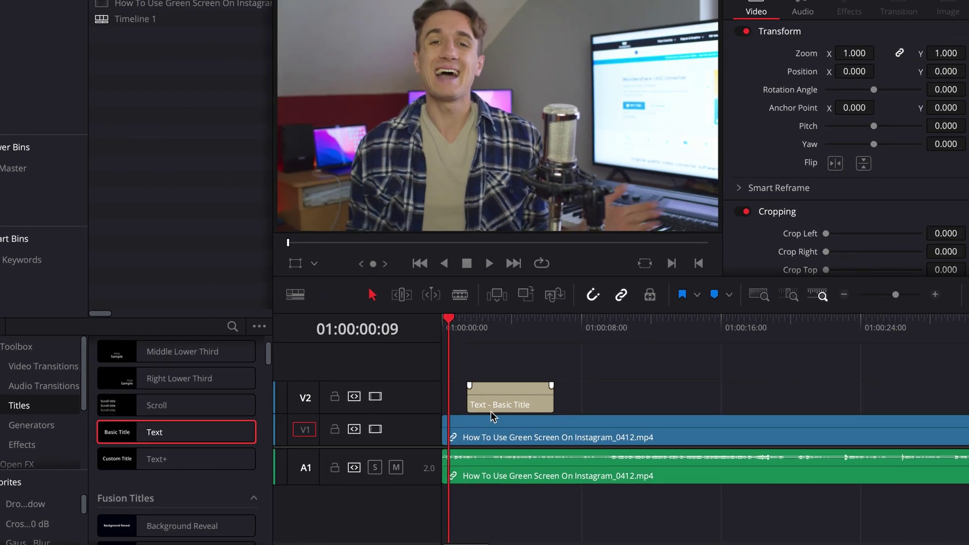
left_click_drag(489, 401, 477, 406)
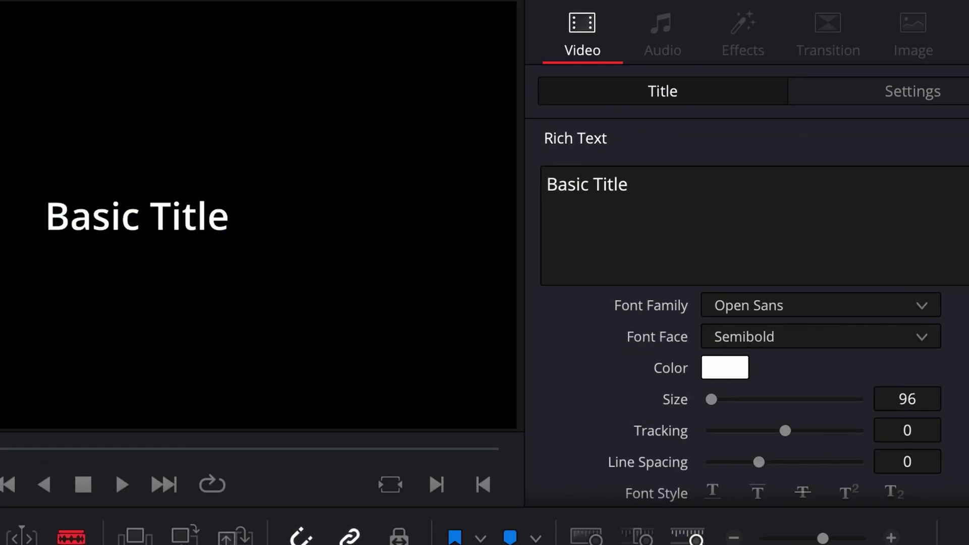
Step: Replace the title text with a greeting introducing the speaker by first name "from WondershareUniconverter" and set its size to 60
triple_click(806, 99)
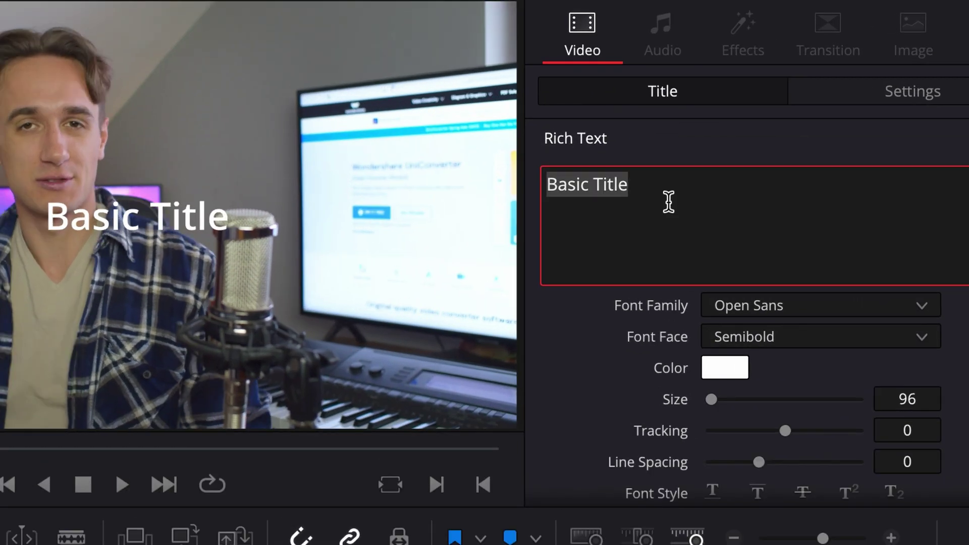
type("Hi, I'm Dom from WondershareUniconverter")
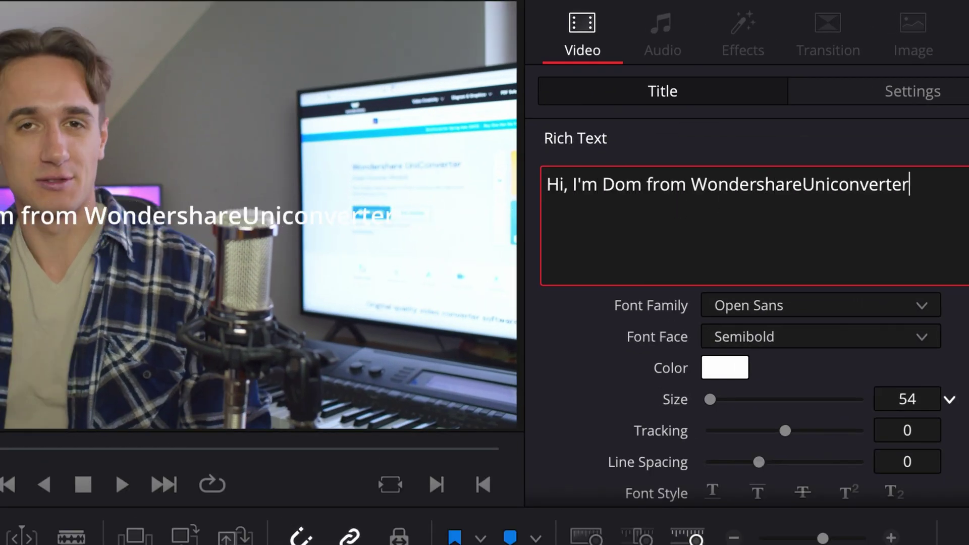
scroll(735, 217, "down", 10)
scroll(736, 216, "up", 10)
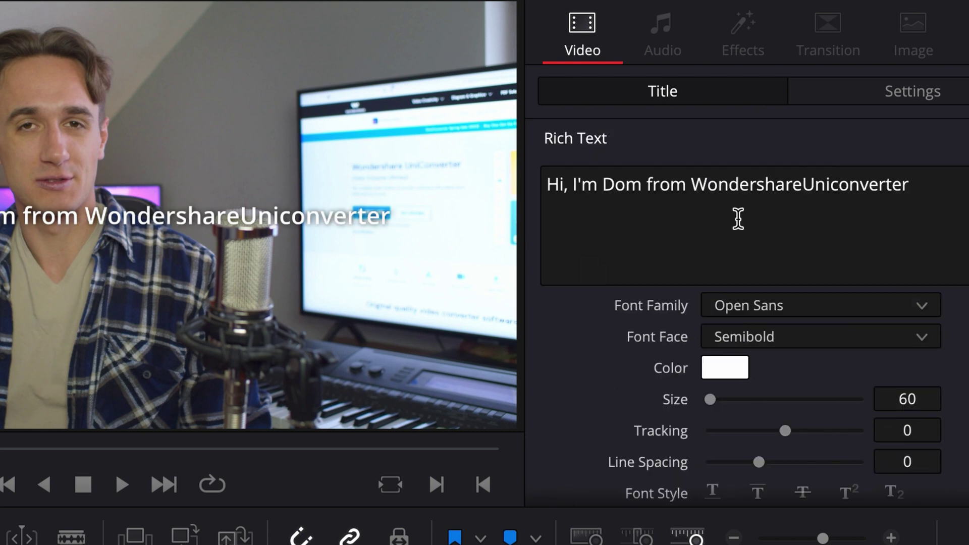
Step: Change the title's font family to Optima and reposition the title in the lower part of the frame
left_click(817, 305)
left_click(811, 513)
left_click(908, 89)
left_click_drag(906, 178, 938, 176)
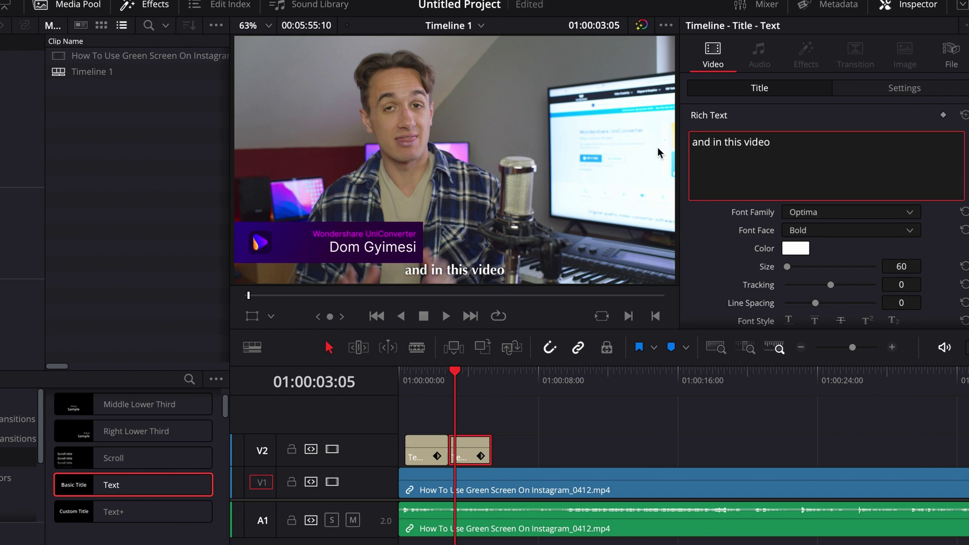
Step: Complete the second title's text as "and in this video I'M gonna" and move the playhead further along the timeline
type("I'M gonna")
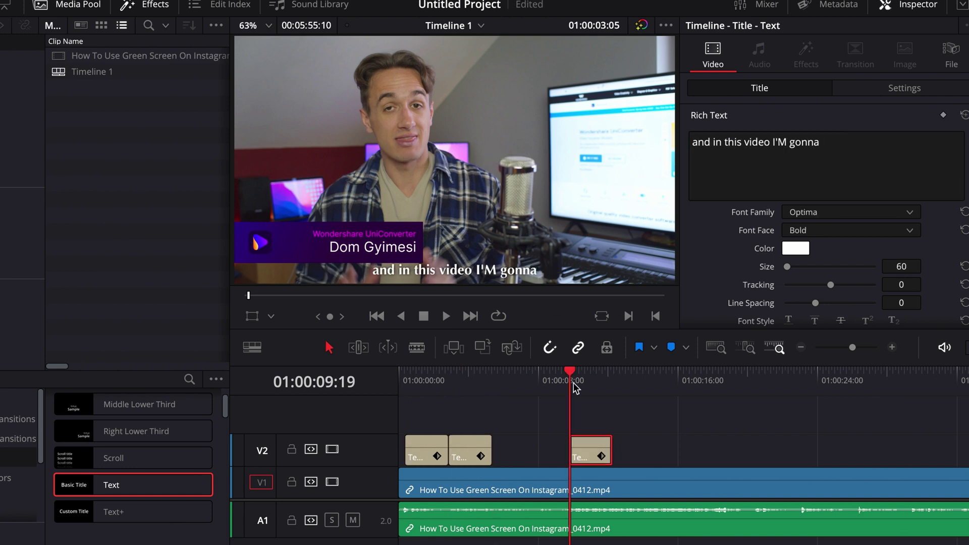
left_click(772, 390)
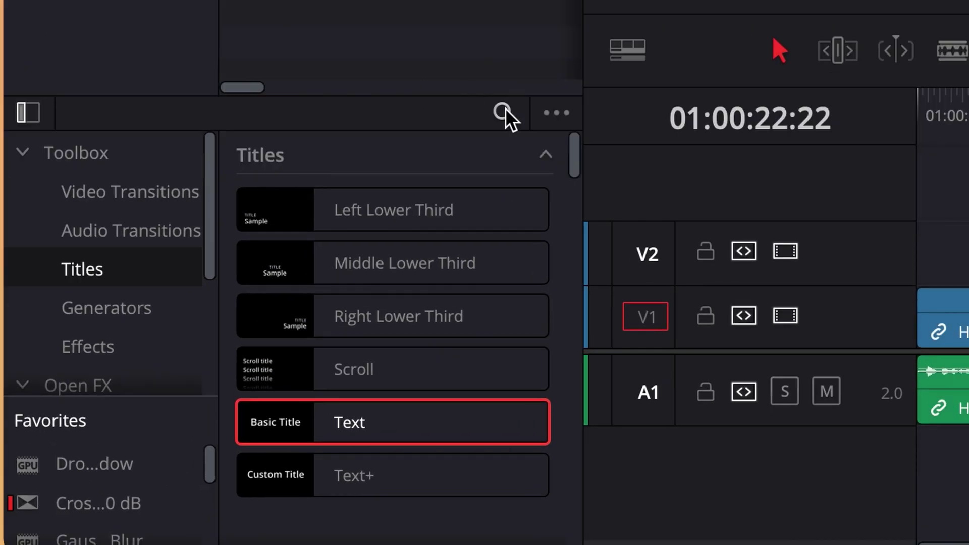
Step: Search the effects for "sub" and add the Subtitle element to the timeline above the clip, near the start
left_click(505, 110)
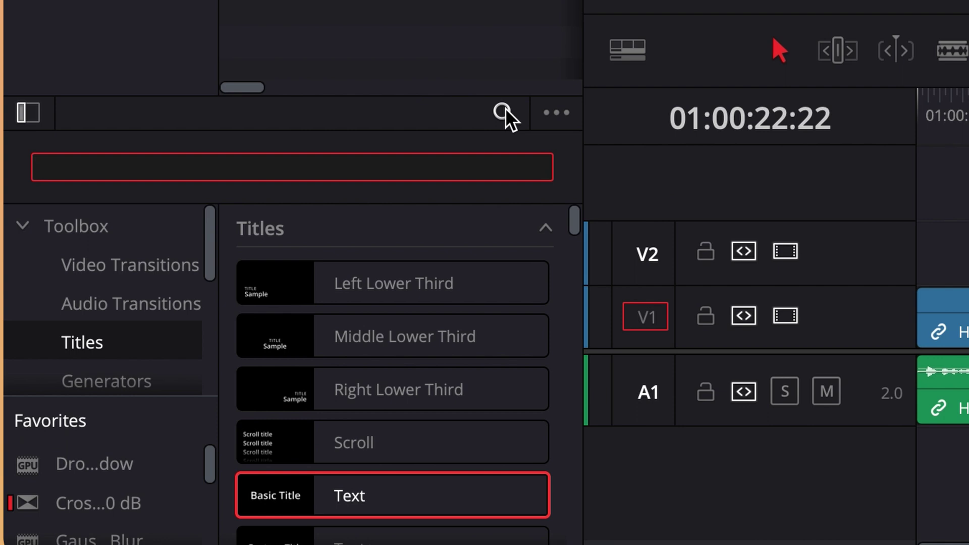
type("sub")
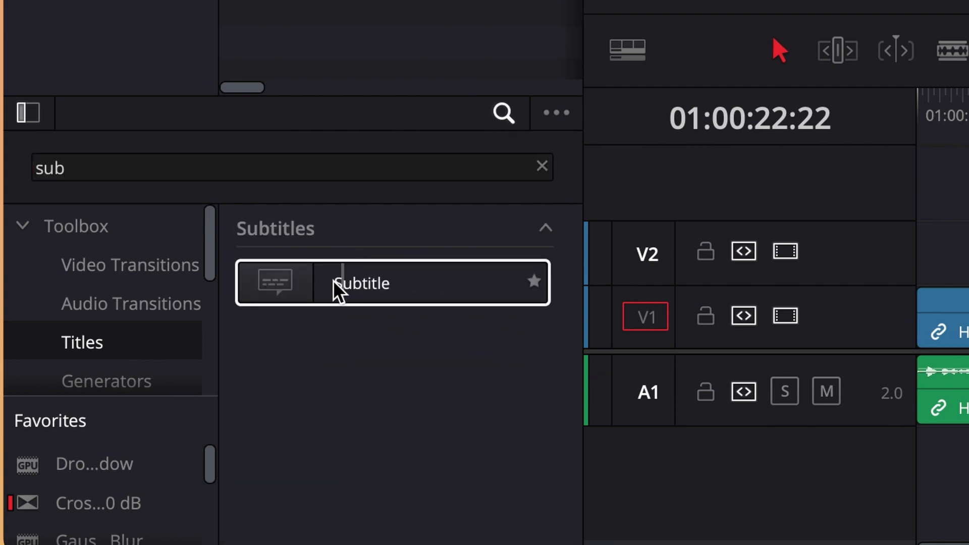
left_click_drag(337, 290, 968, 253)
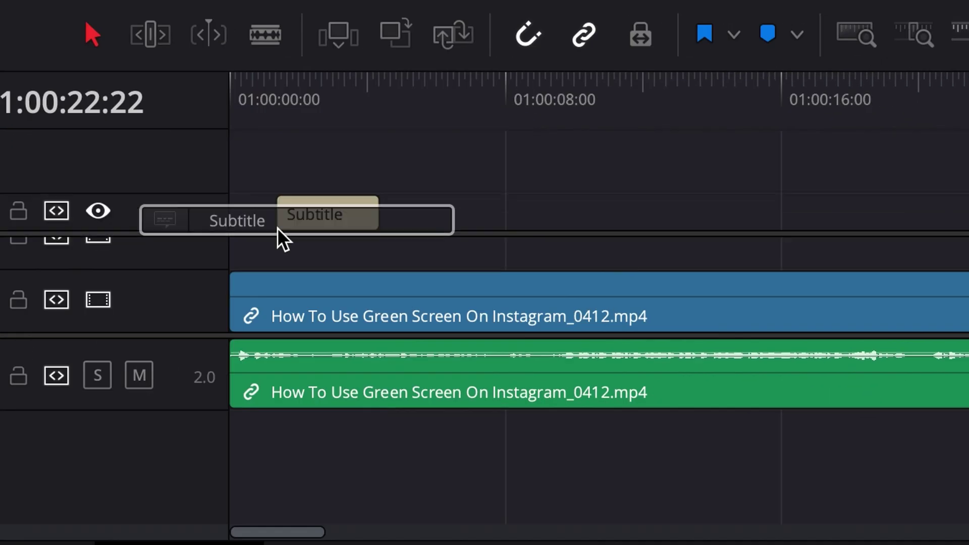
left_click_drag(277, 229, 278, 230)
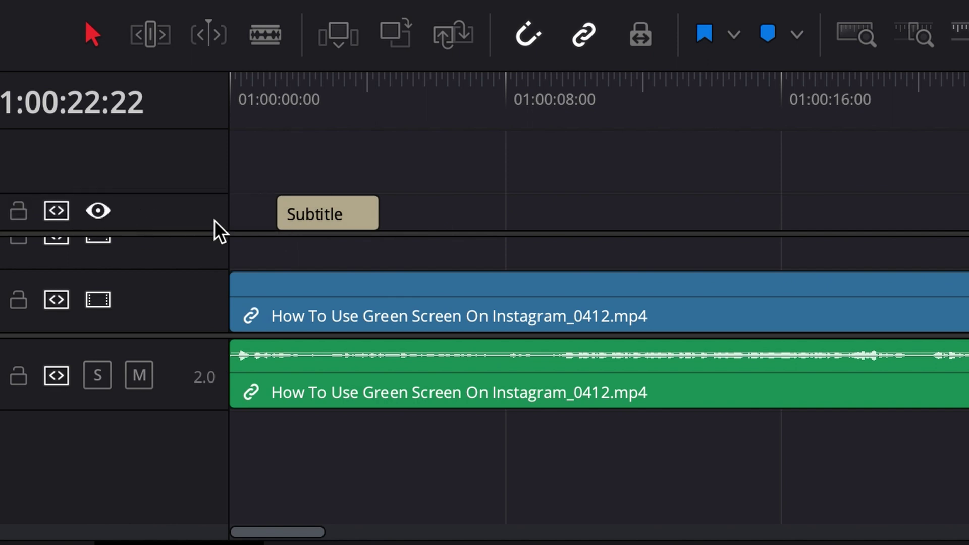
Step: Enter the speaker's greeting "from WondershareUniconverter" as the subtitle's caption and browse the subtitle's style options
left_click_drag(255, 111, 198, 108)
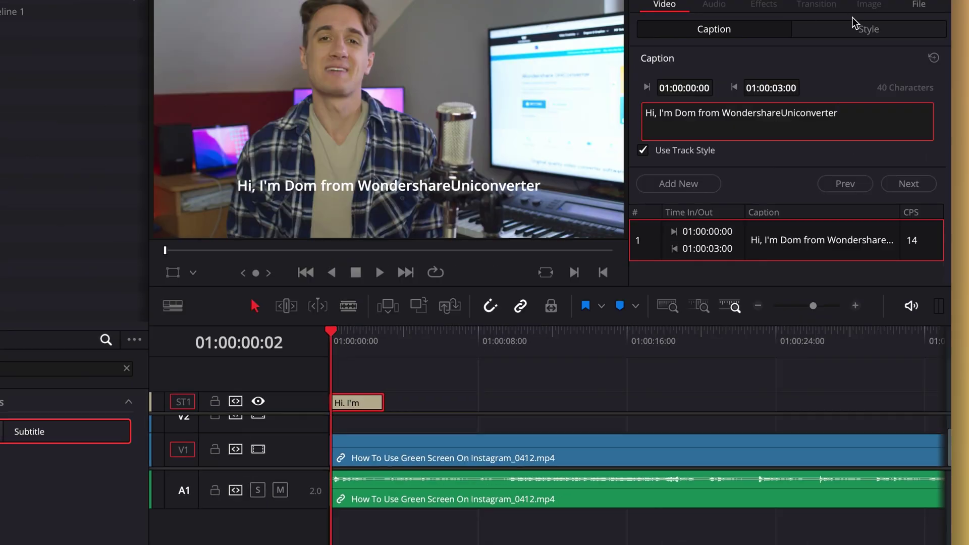
left_click(868, 28)
left_click(829, 104)
scroll(699, 227, "down", 5)
scroll(699, 227, "down", 5)
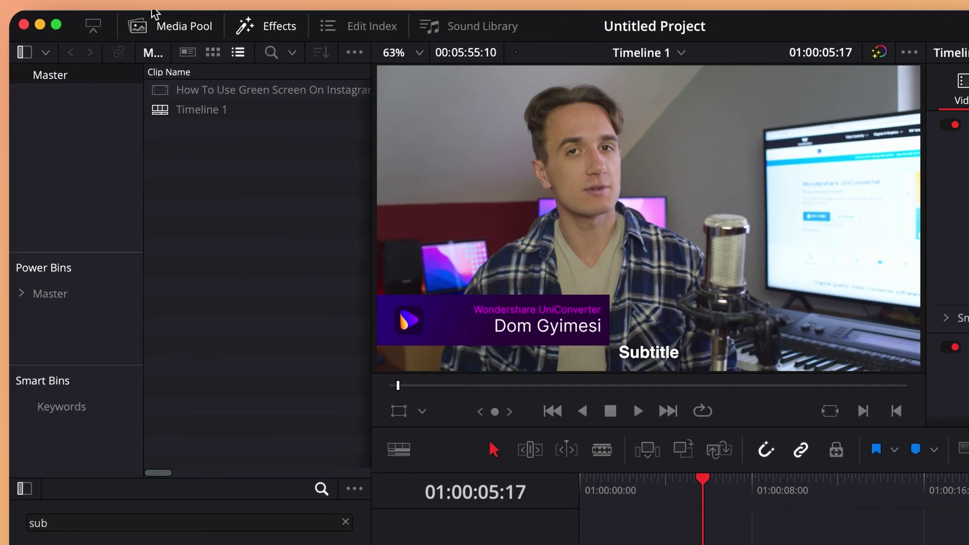
Step: Open the export of the timeline's subtitles as a separate file
left_click(152, 9)
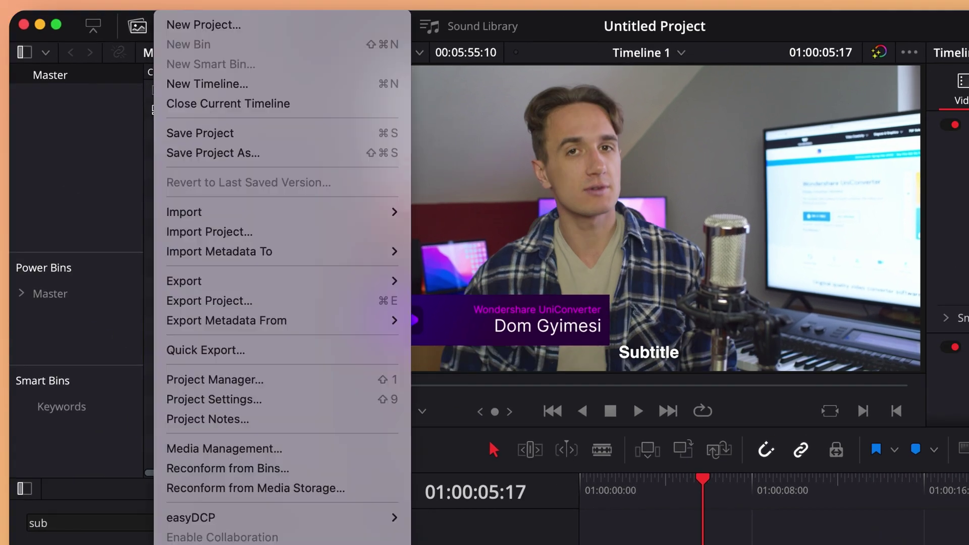
mouse_move(234, 281)
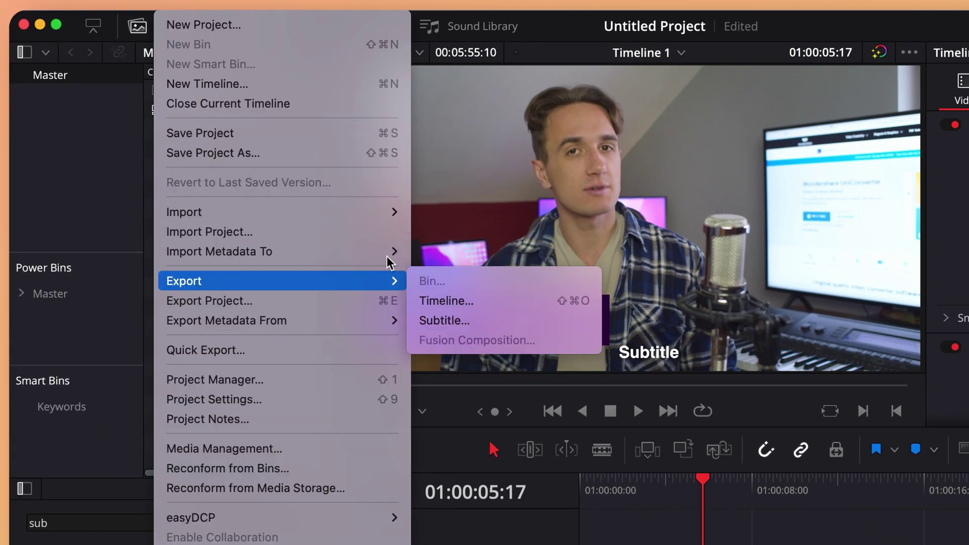
left_click(457, 321)
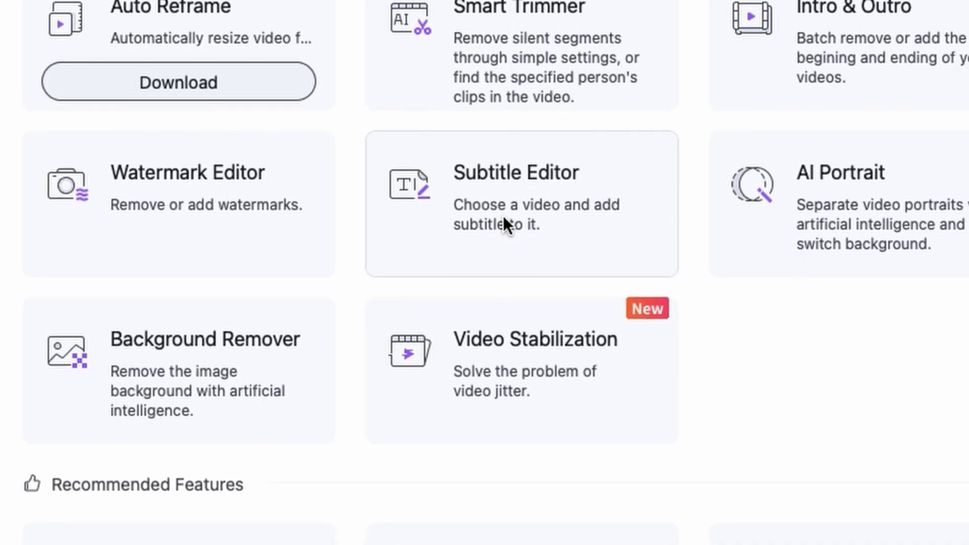
Step: Switch to Wondershare UniConverter, load How To Use Green Screen On Instagram_0412.mp4 into the Subtitle Editor and pause its preview
left_click(491, 226)
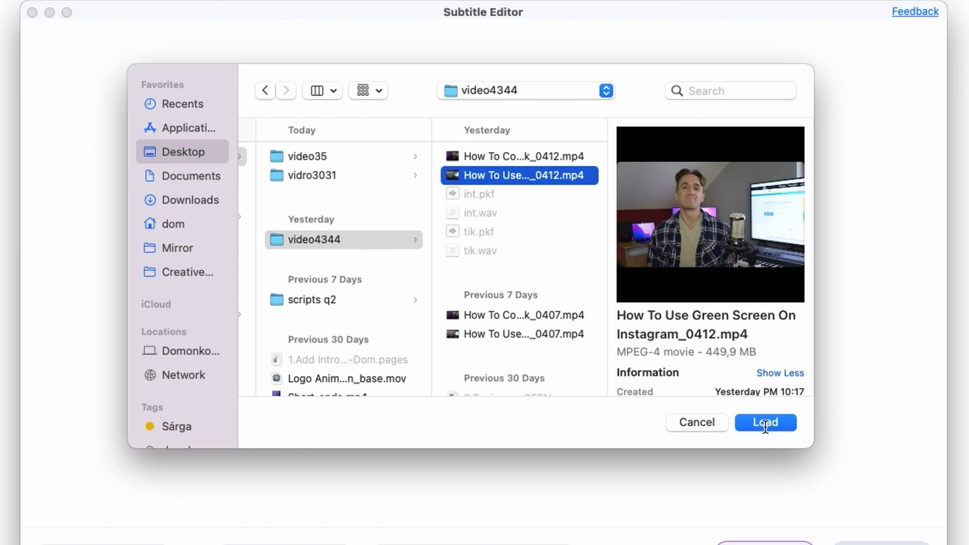
left_click(766, 422)
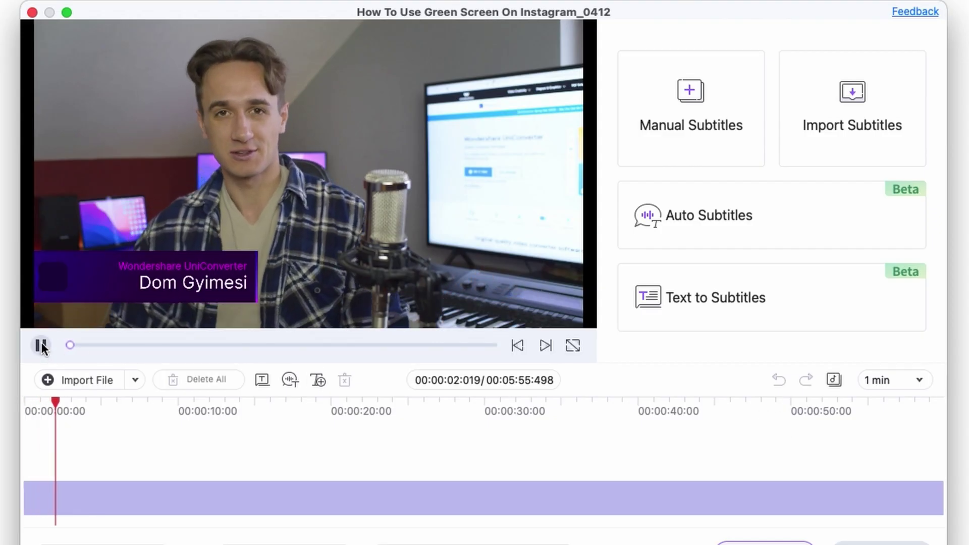
left_click(41, 346)
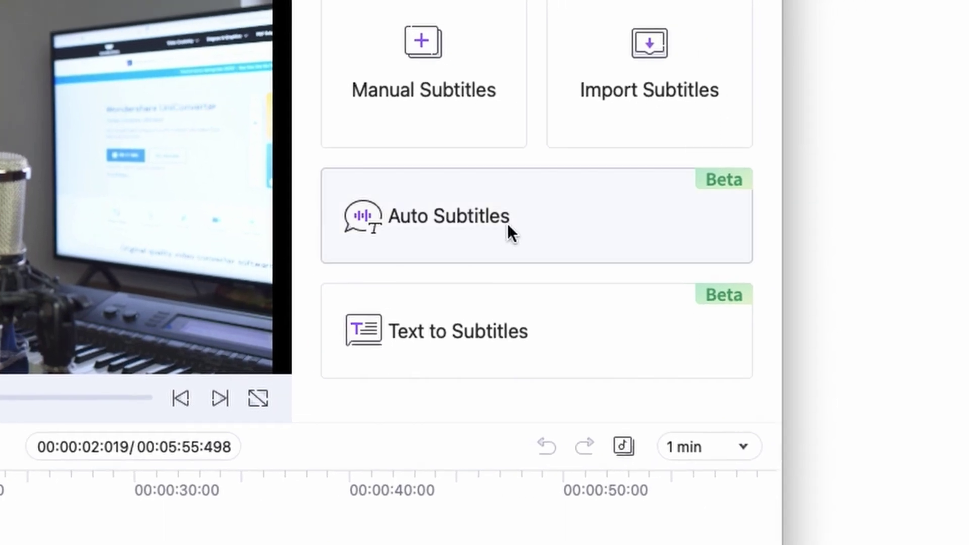
Step: Generate automatic subtitles for the video, keeping English (United States) as the video language after browsing the available languages
left_click(508, 223)
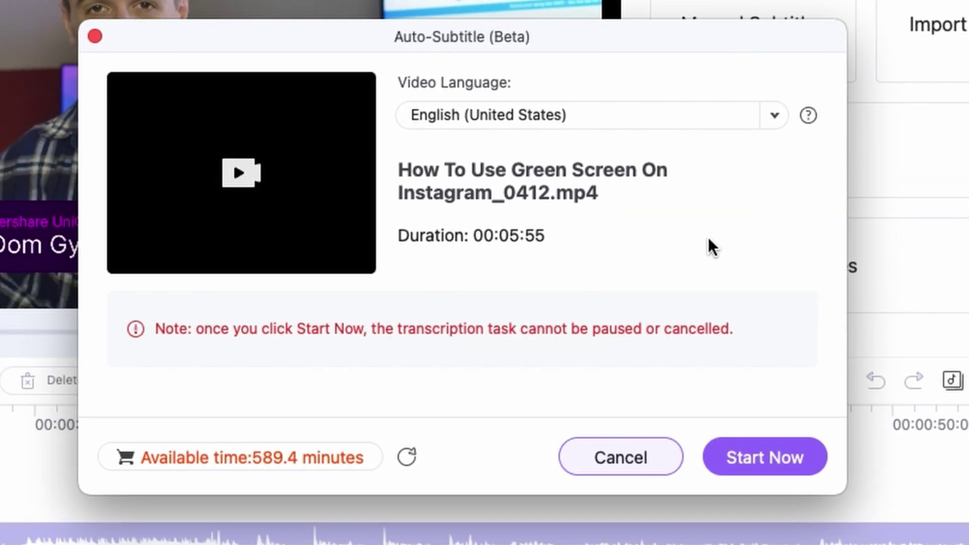
left_click(622, 117)
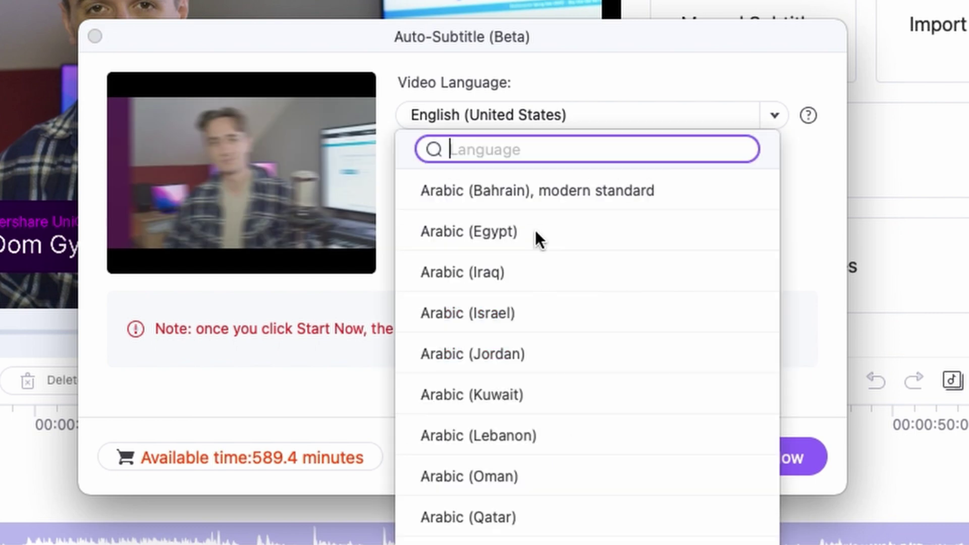
scroll(535, 229, "down", 3)
scroll(534, 230, "up", 3)
scroll(534, 230, "down", 20)
key("Escape")
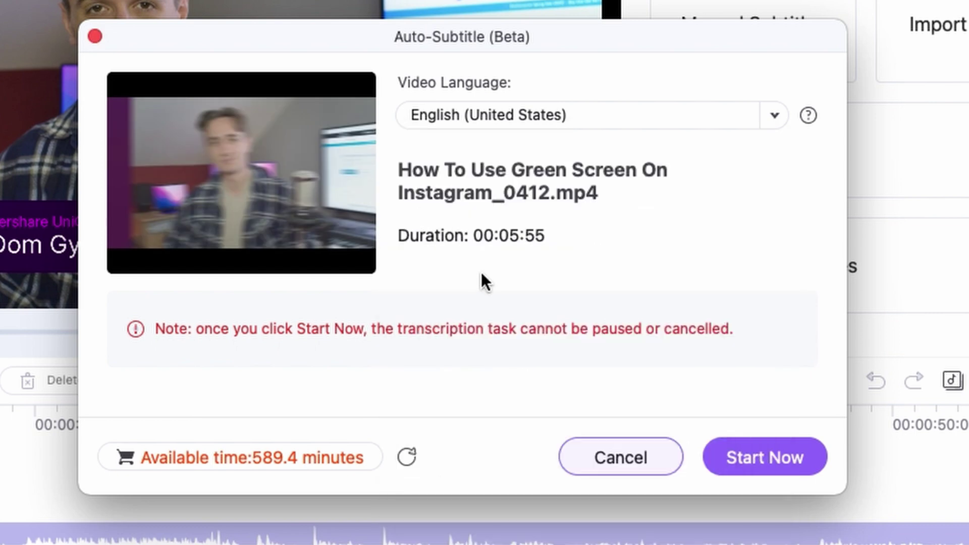
left_click(771, 456)
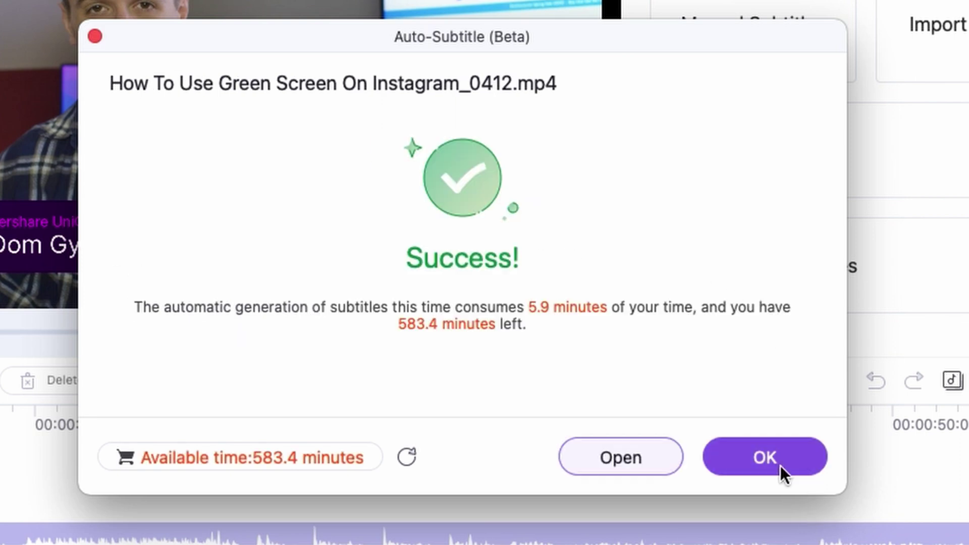
left_click(777, 458)
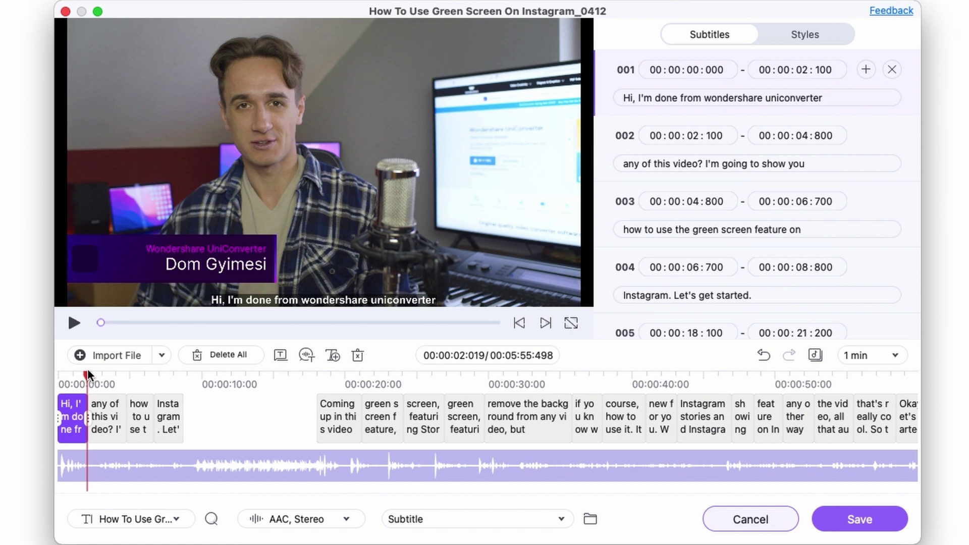
Step: Check the generated subtitles on the timeline and replace the misheard word "done" in subtitle 001 with the speaker's first name
left_click_drag(87, 372, 150, 422)
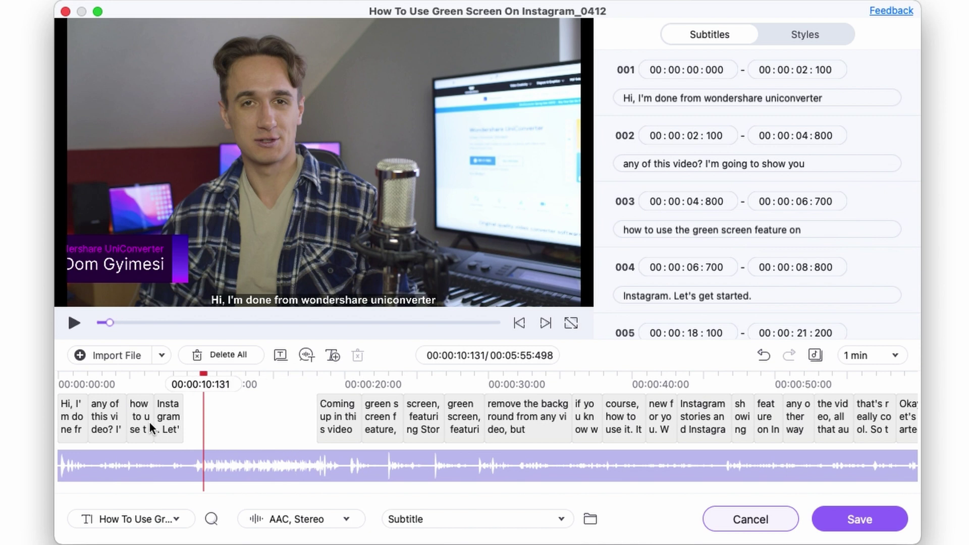
double_click(665, 98)
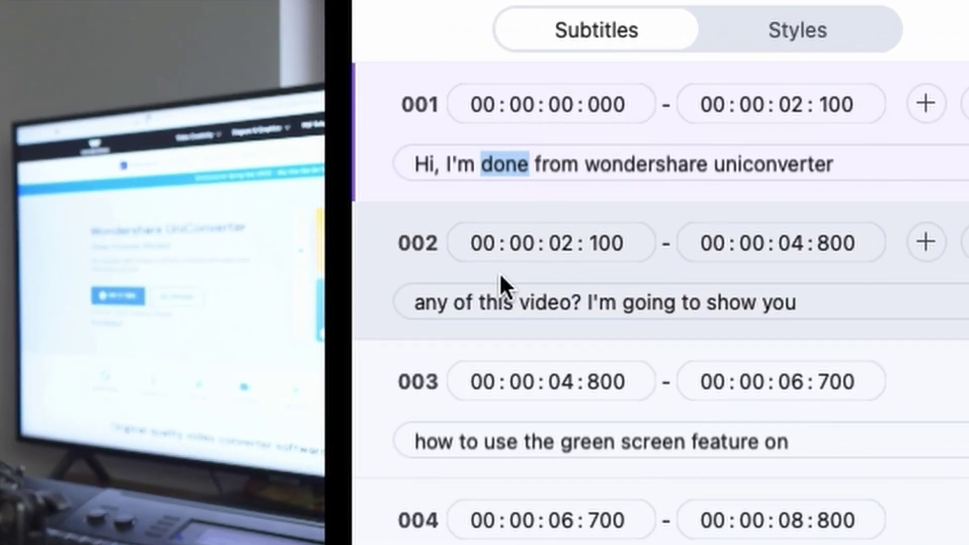
type("D")
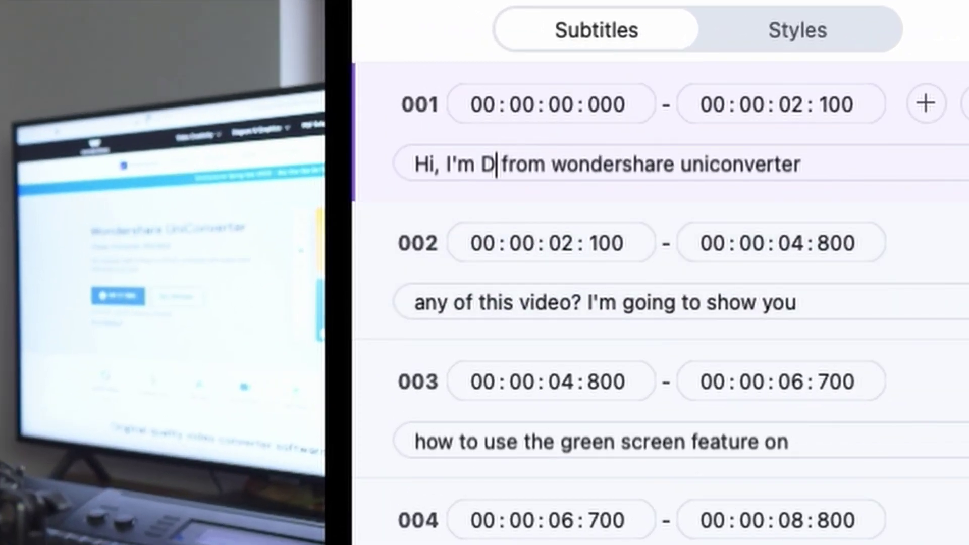
type("om")
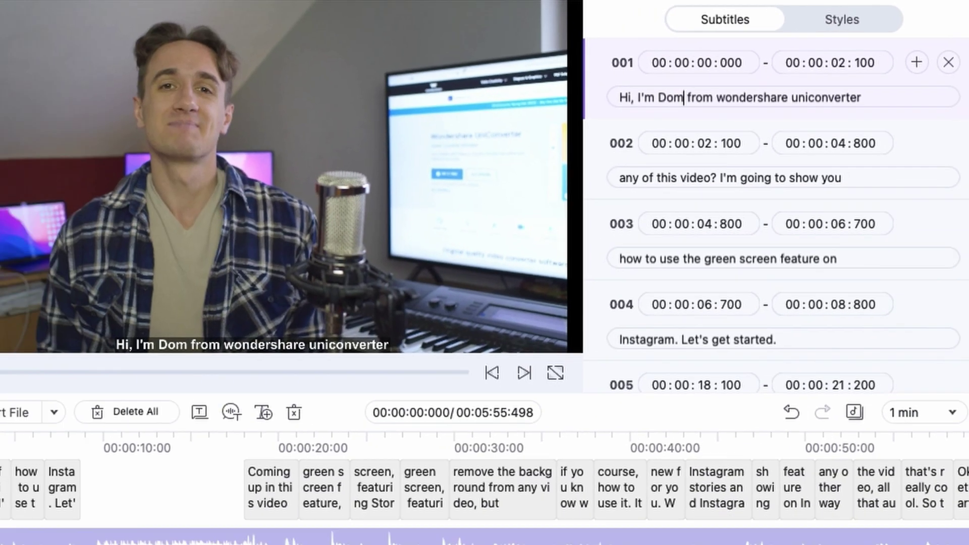
Step: Check subtitle 002 and the subtitles around 24 seconds, over the "Coming Up In This Video" slide
left_click(4, 488)
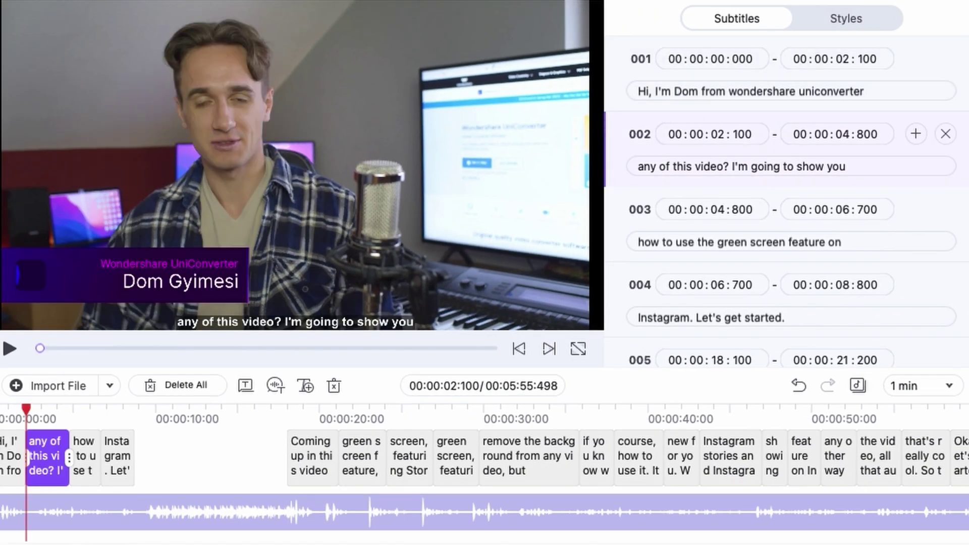
left_click_drag(28, 410, 397, 408)
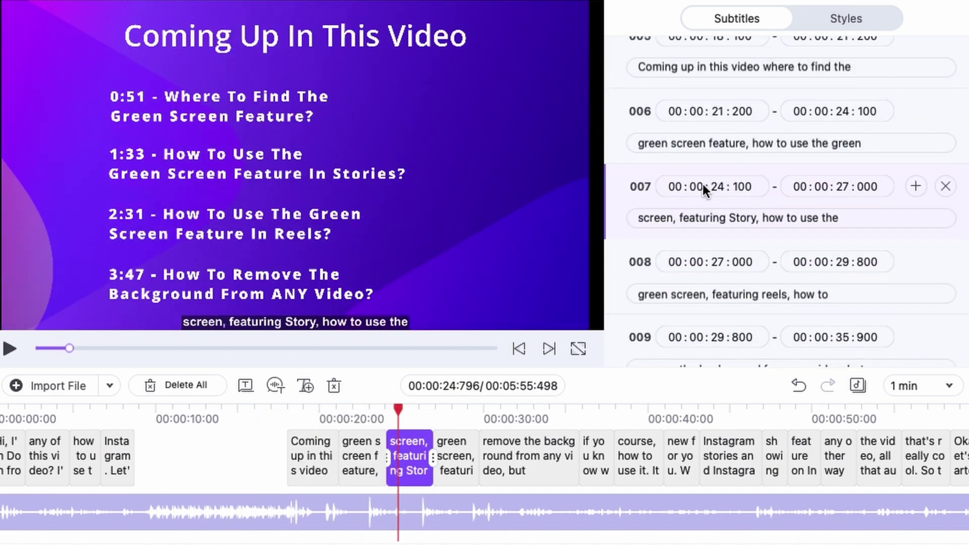
scroll(702, 184, "down", 4)
scroll(703, 184, "down", 10)
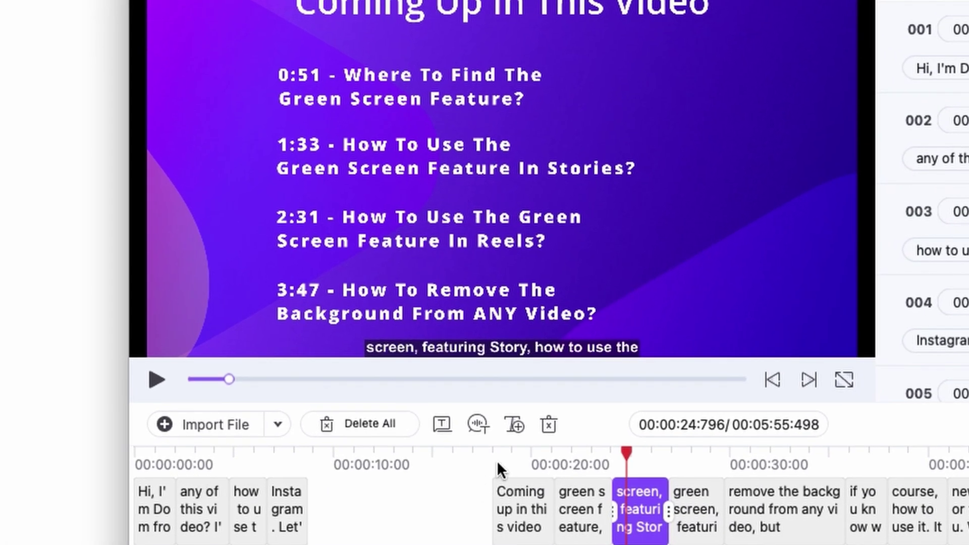
Step: Delete the four subtitles between 00:00:18:100 and 00:00:29:800, from "Coming up in this video" to "green screen, featuring reels, how to"
left_click(497, 461)
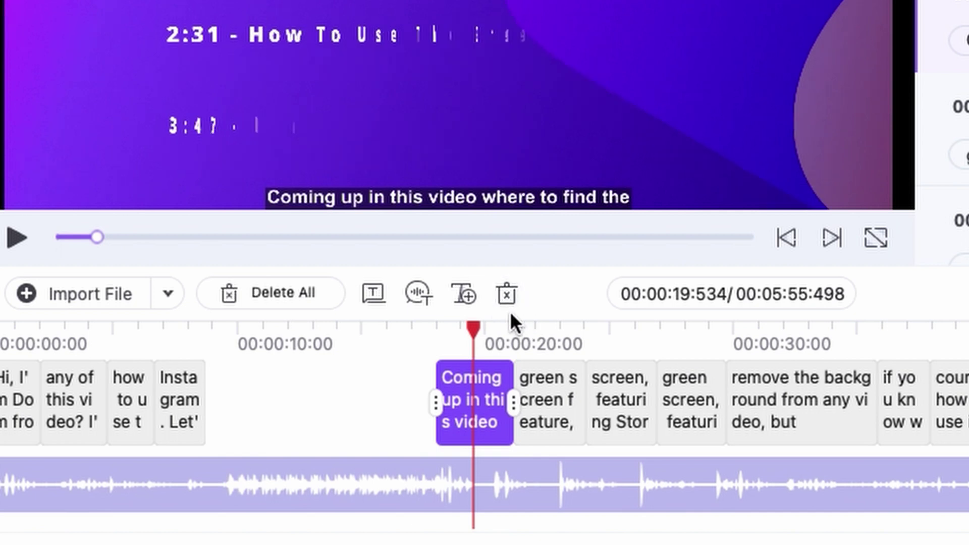
left_click(507, 295)
left_click(539, 382)
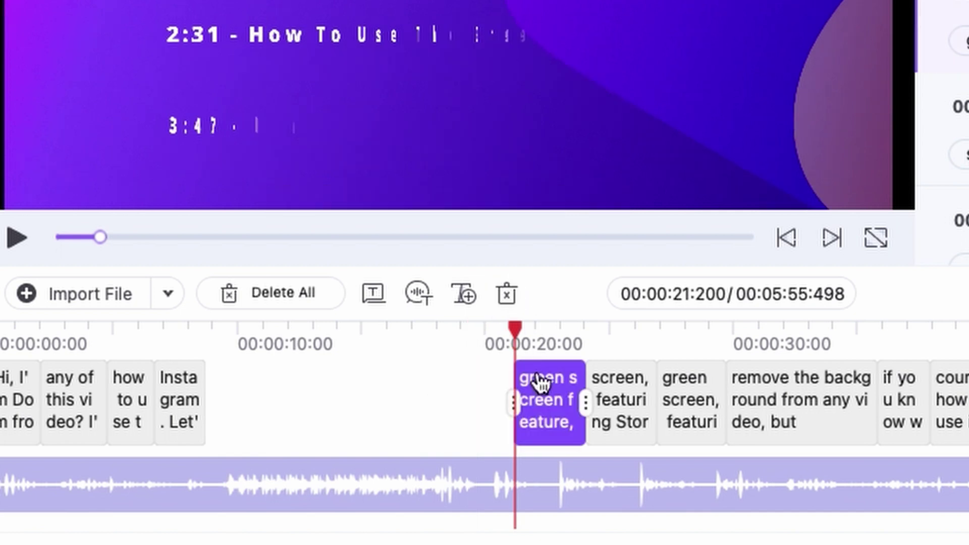
left_click(506, 294)
left_click(617, 404)
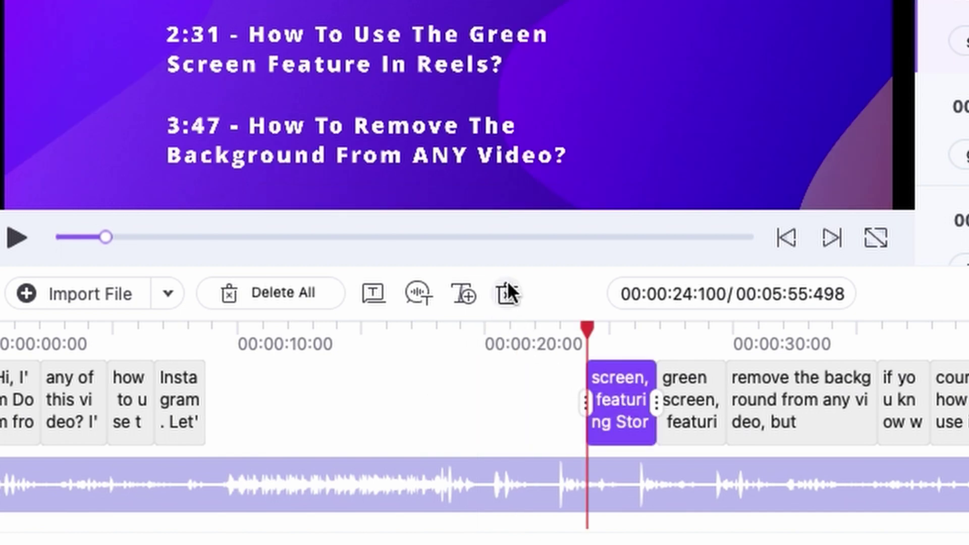
key("Delete")
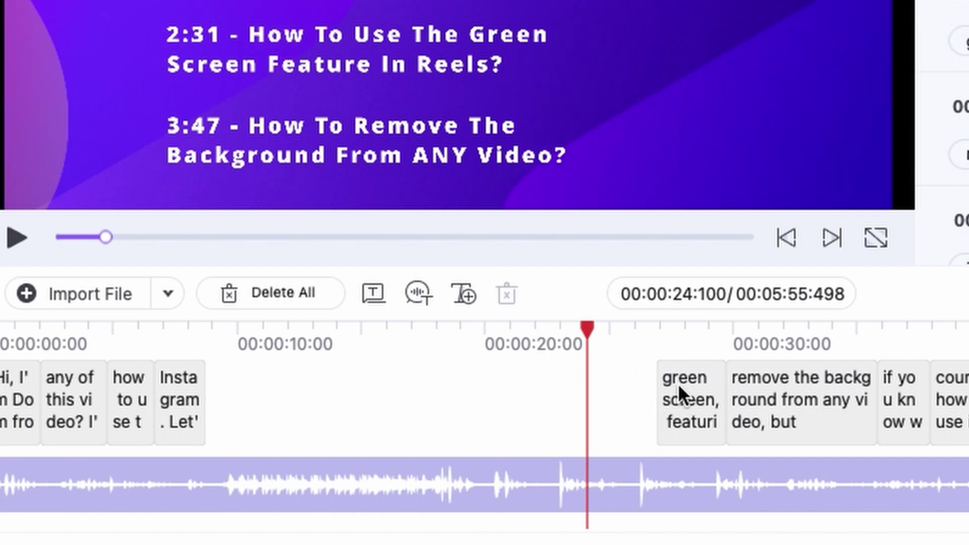
left_click(677, 391)
key("Delete")
left_click(715, 328)
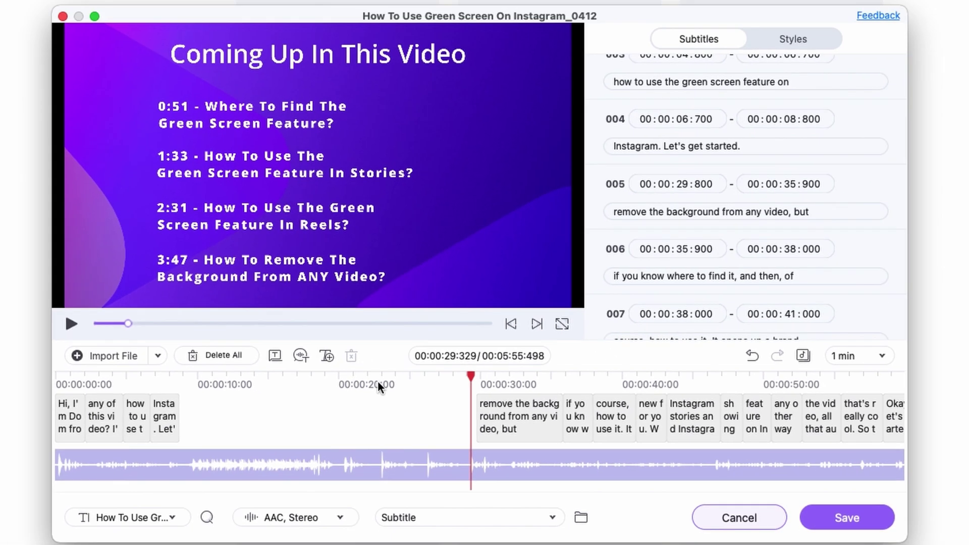
Step: Change the font of subtitle 001 to Blood Crow, trying size 13 before making the text larger than the original
left_click(71, 380)
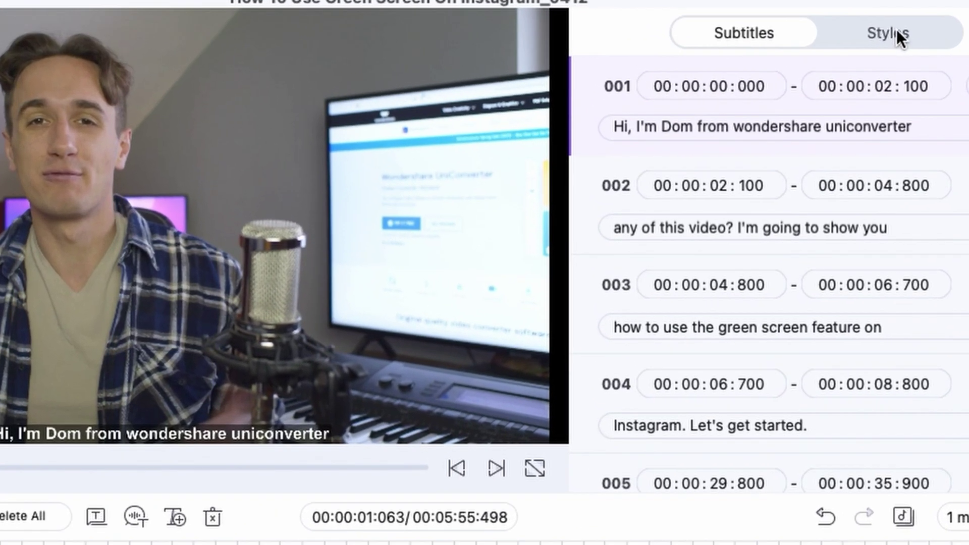
left_click(896, 29)
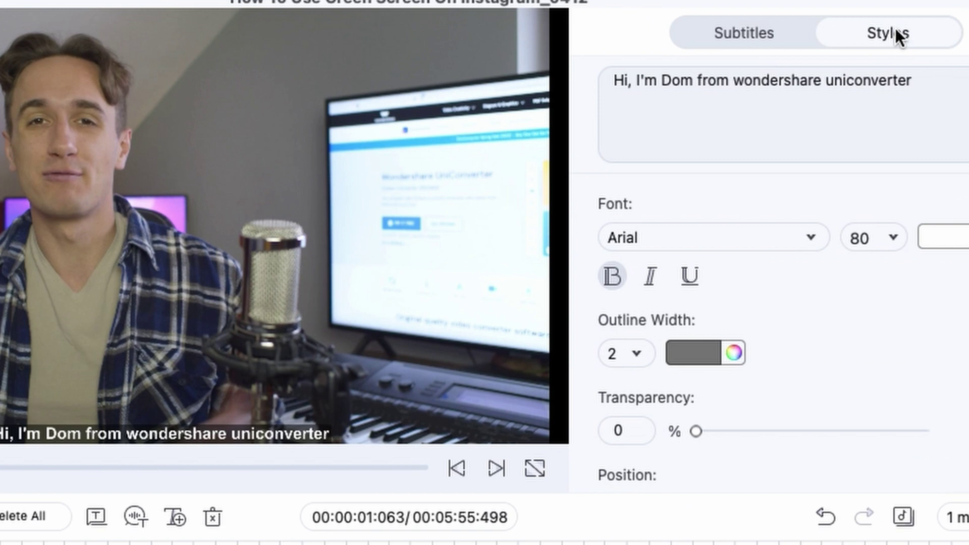
left_click(809, 238)
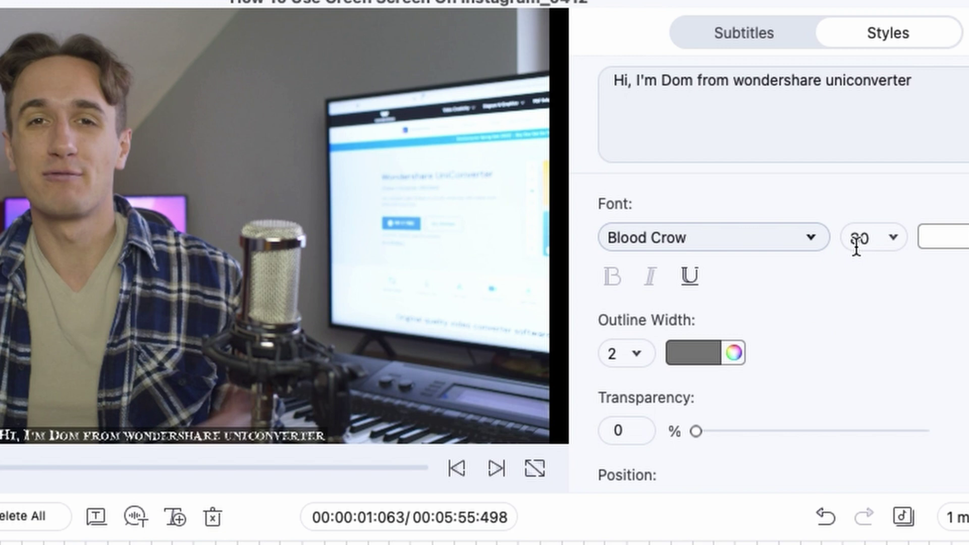
left_click(893, 237)
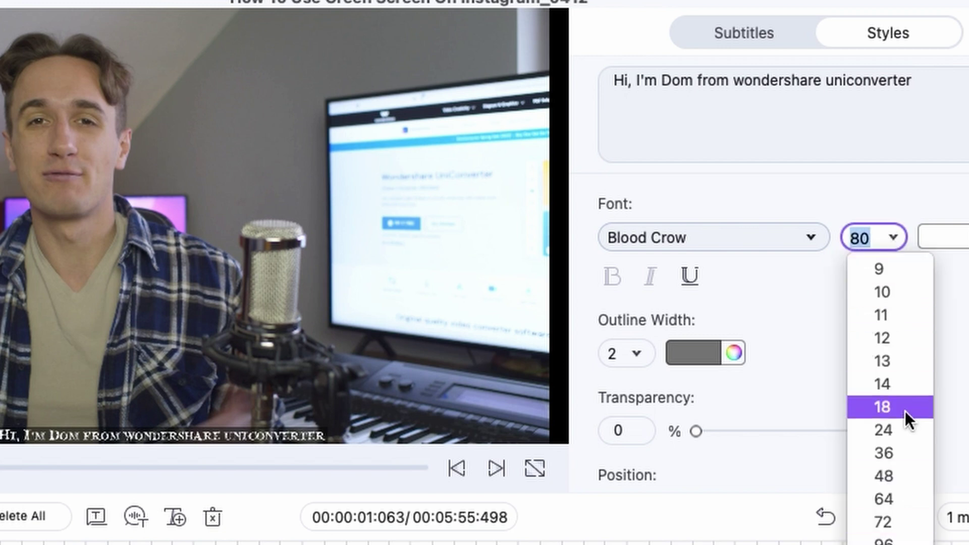
left_click(878, 360)
left_click(891, 237)
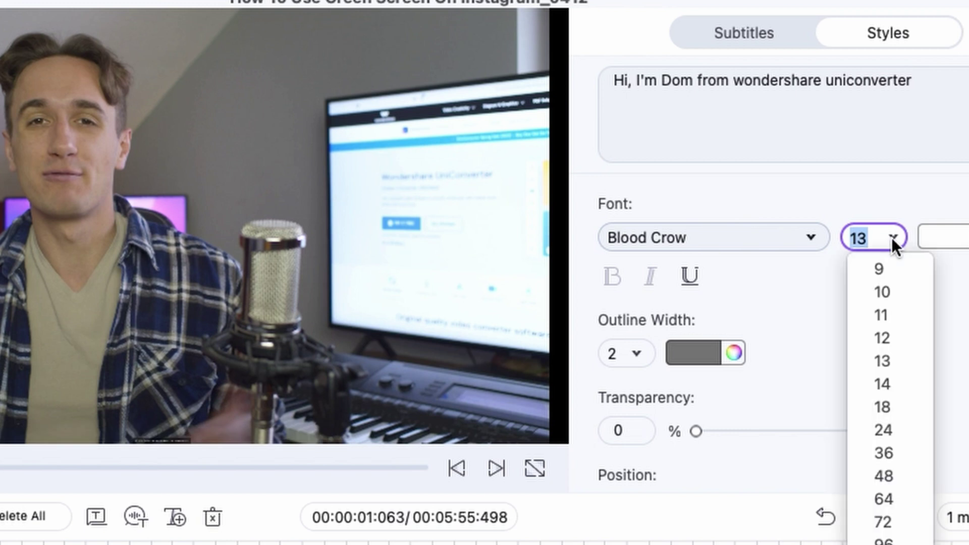
key("Escape")
key("BackSpace")
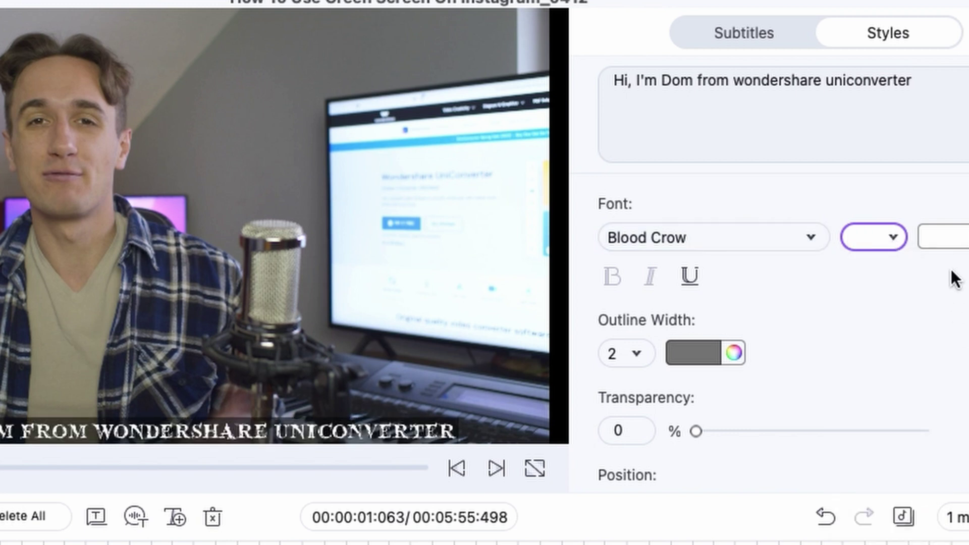
Step: Colour the text of subtitle 001 blue and set its outline width to 0
left_click(959, 236)
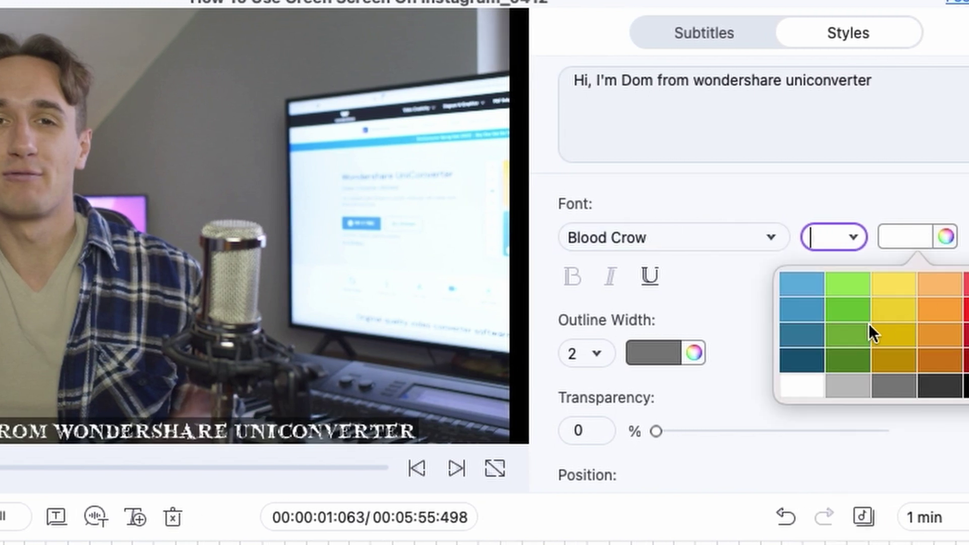
left_click(818, 309)
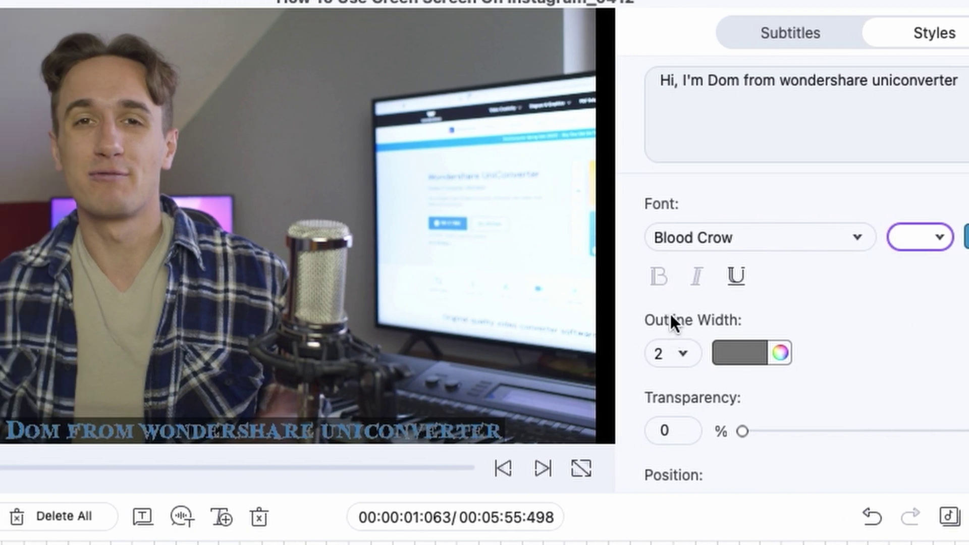
left_click(687, 353)
left_click(682, 385)
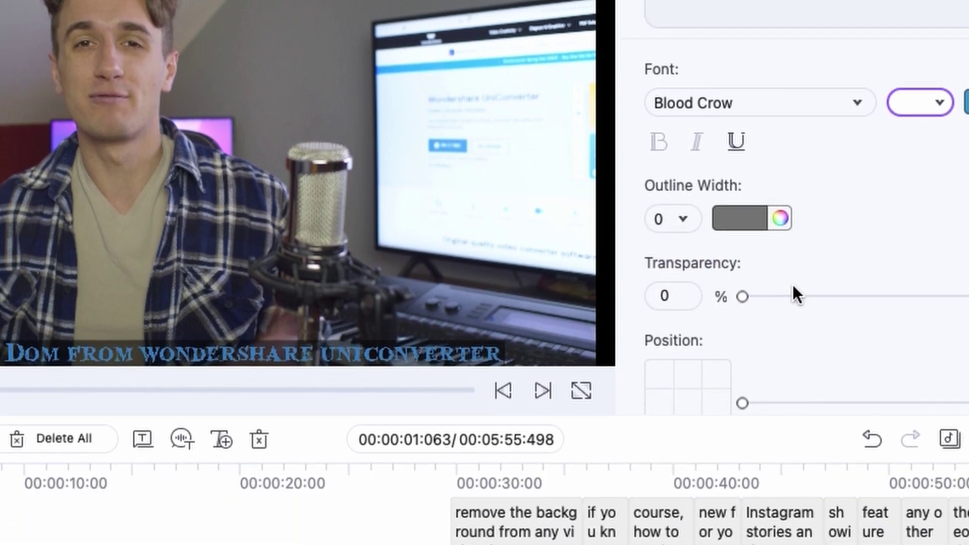
Step: Place subtitle 001 at the bottom centre of the frame, raised to about 6/100, after trying the transparency and the middle position
scroll(731, 207, "down", 3)
left_click_drag(742, 205, 636, 237)
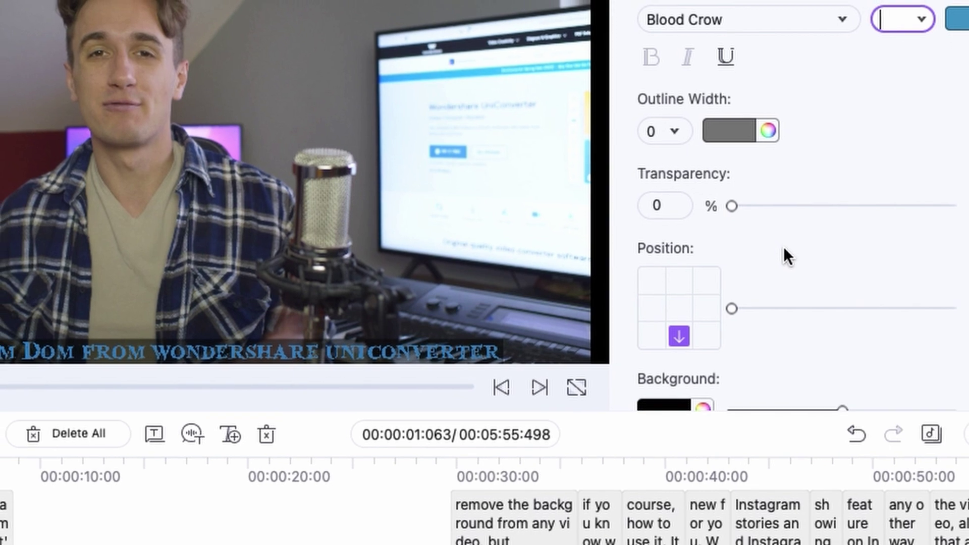
left_click(683, 310)
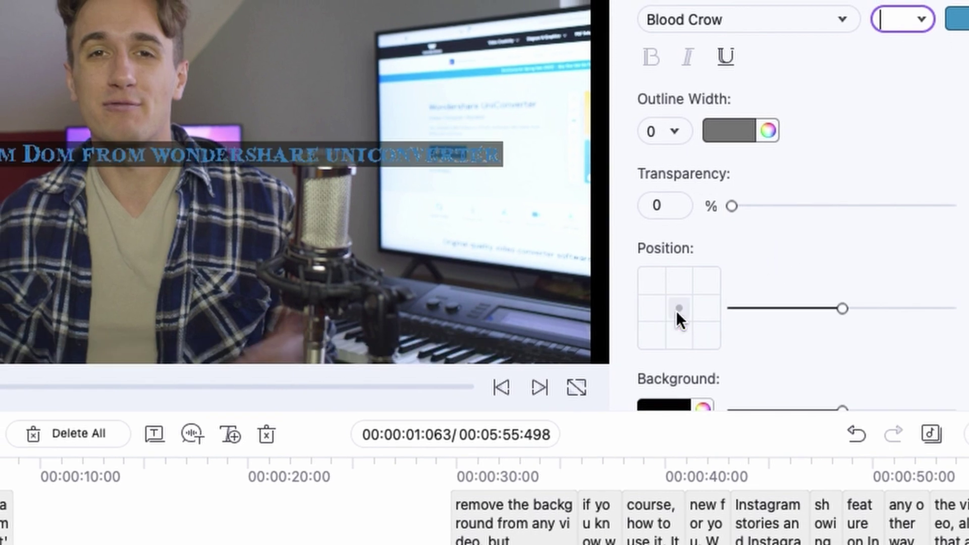
left_click(677, 334)
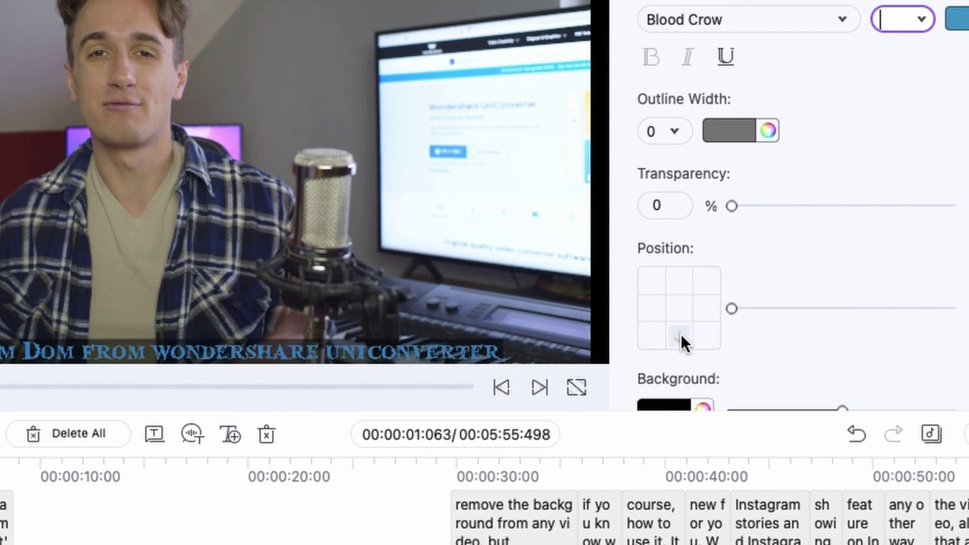
left_click(733, 308)
left_click_drag(775, 309, 747, 310)
scroll(783, 347, "down", 3)
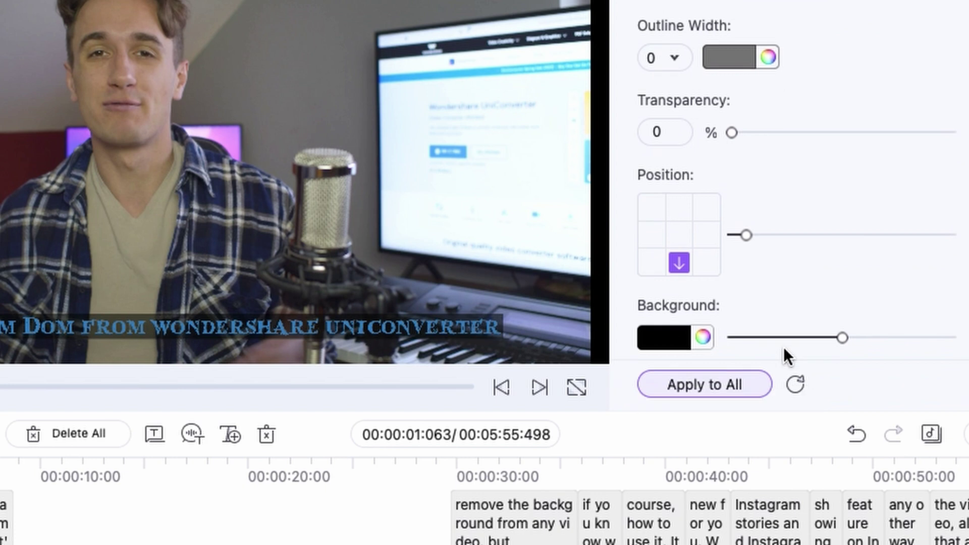
Step: Give subtitle 001 a white background with its transparency at 0/100 and apply the style to all subtitles
left_click_drag(833, 335, 955, 333)
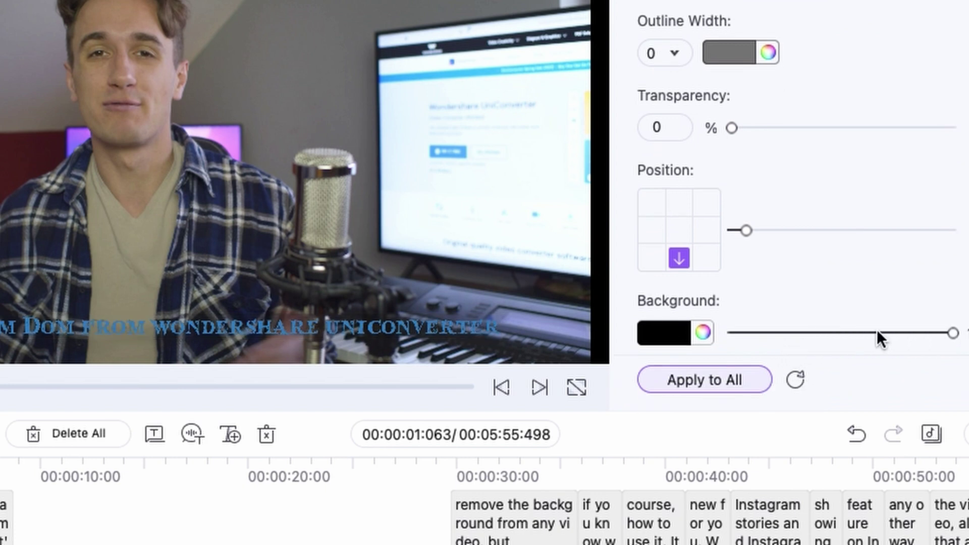
left_click_drag(877, 332, 846, 334)
left_click(659, 334)
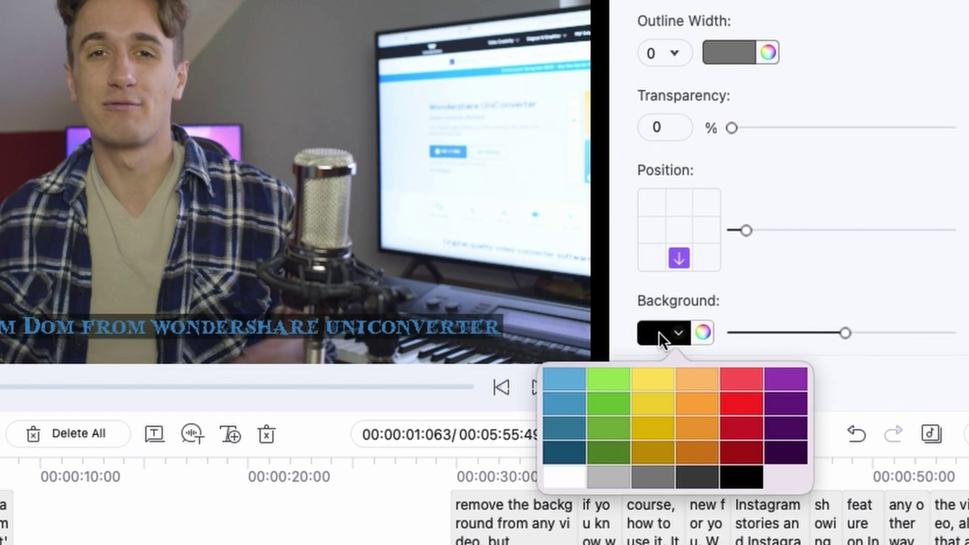
left_click(565, 476)
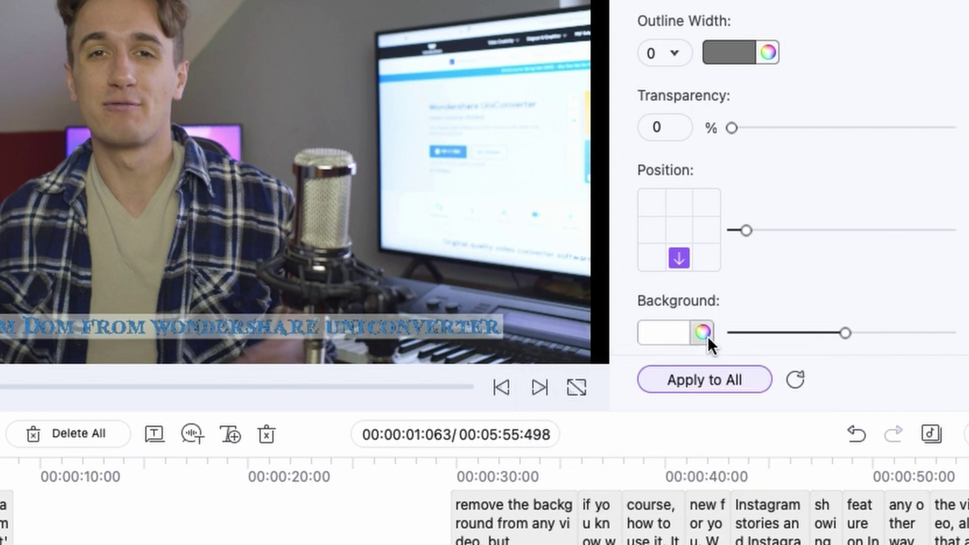
left_click_drag(846, 333, 674, 341)
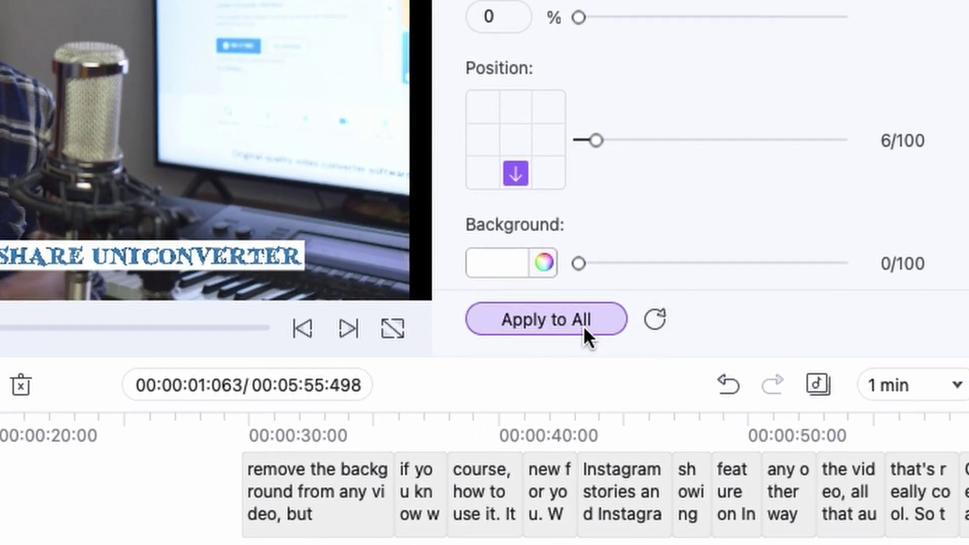
Step: Check the new subtitle style at several points of the timeline between about 31 and 53 seconds
left_click(275, 434)
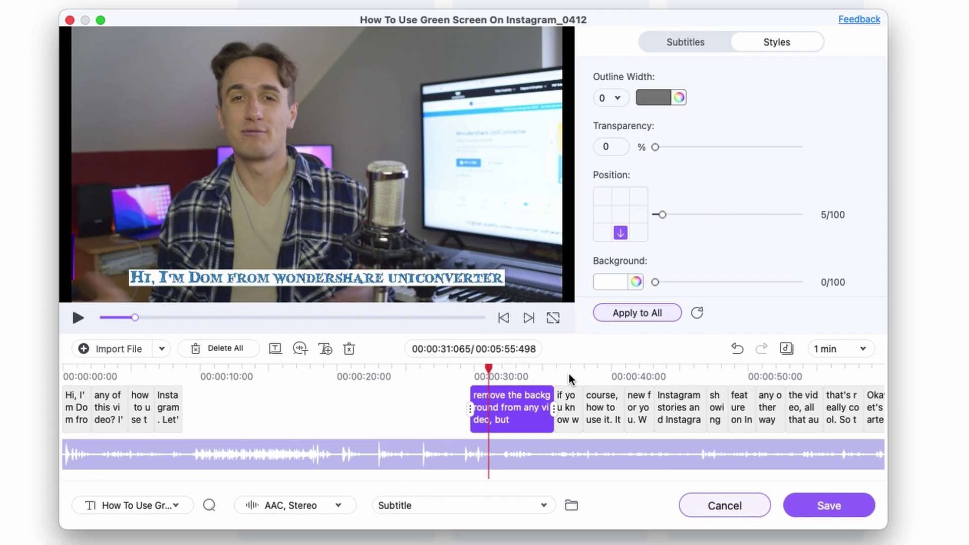
left_click(419, 433)
left_click(621, 374)
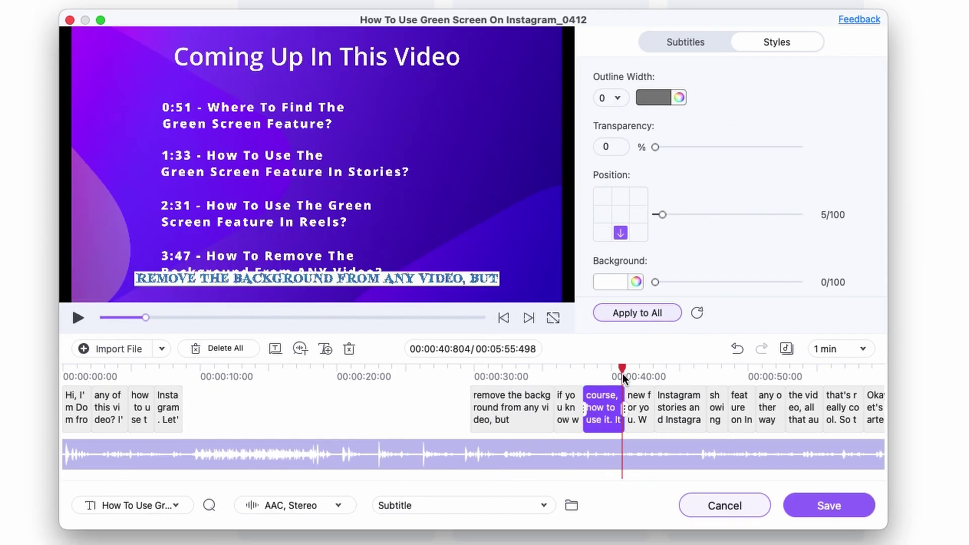
left_click(687, 375)
left_click(749, 374)
left_click(787, 371)
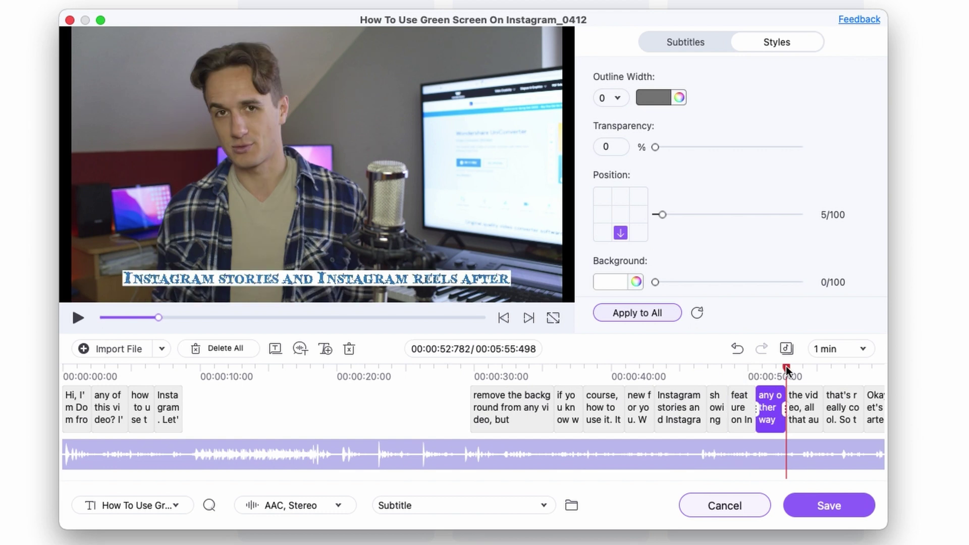
left_click(491, 374)
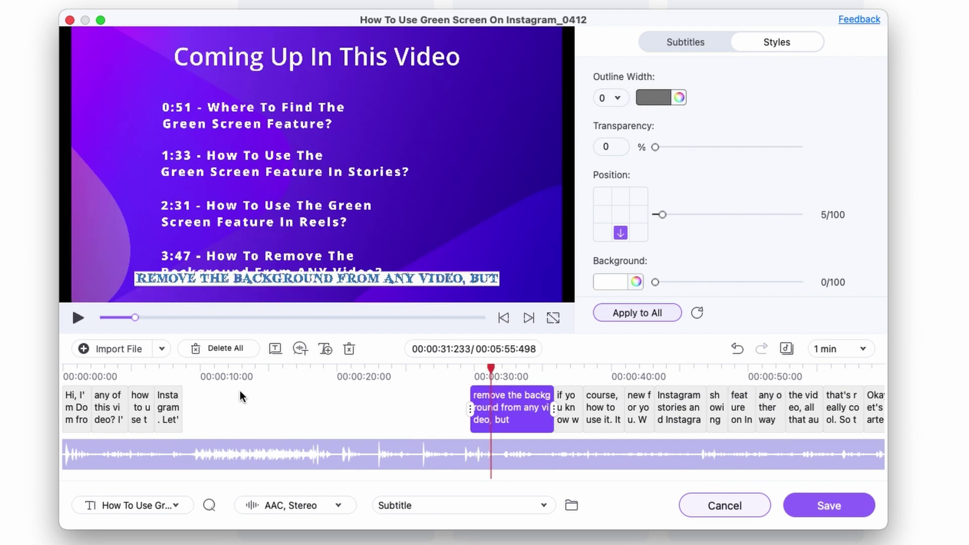
Step: Set the output location to Same As Source Folder and save only the MP4 file, without the SRT and project files
left_click(544, 505)
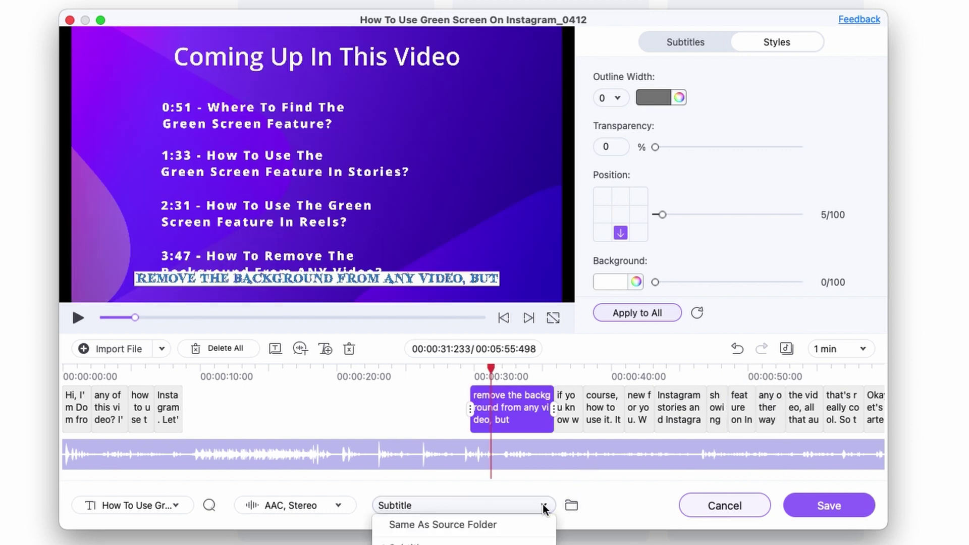
left_click(491, 525)
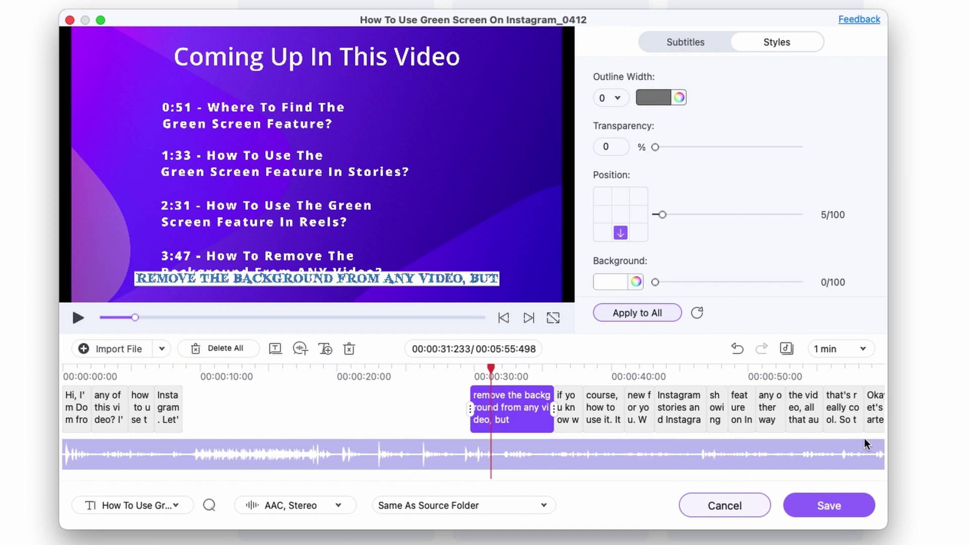
left_click(840, 507)
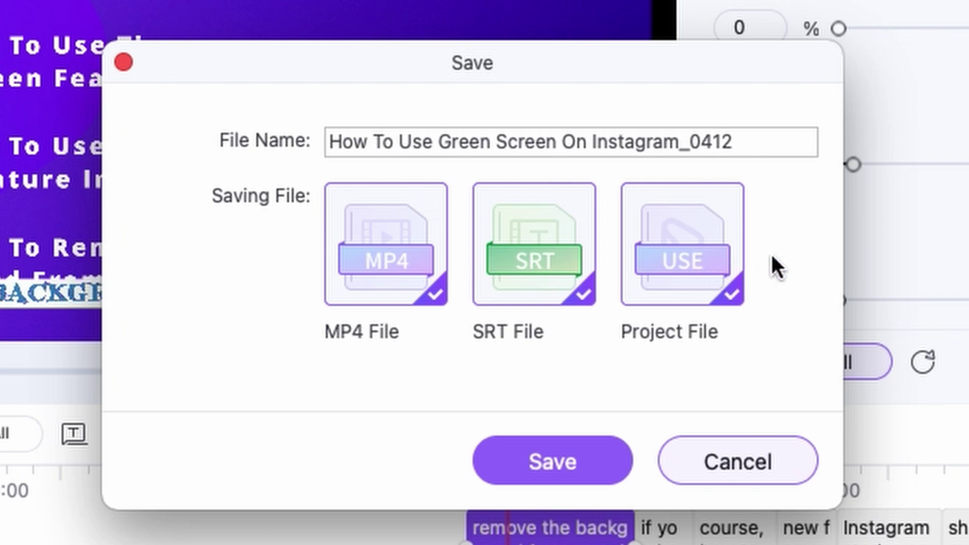
left_click(679, 258)
left_click(515, 262)
left_click(380, 260)
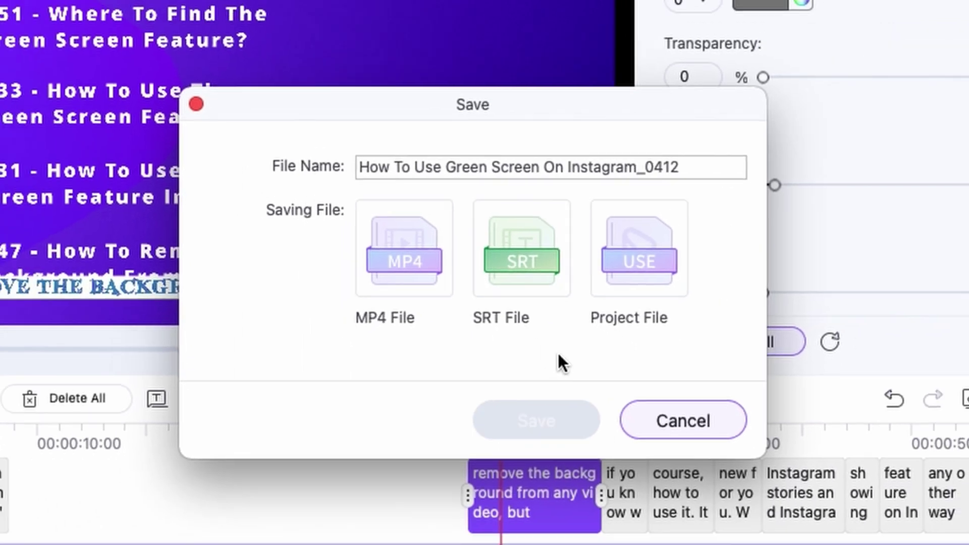
left_click(386, 247)
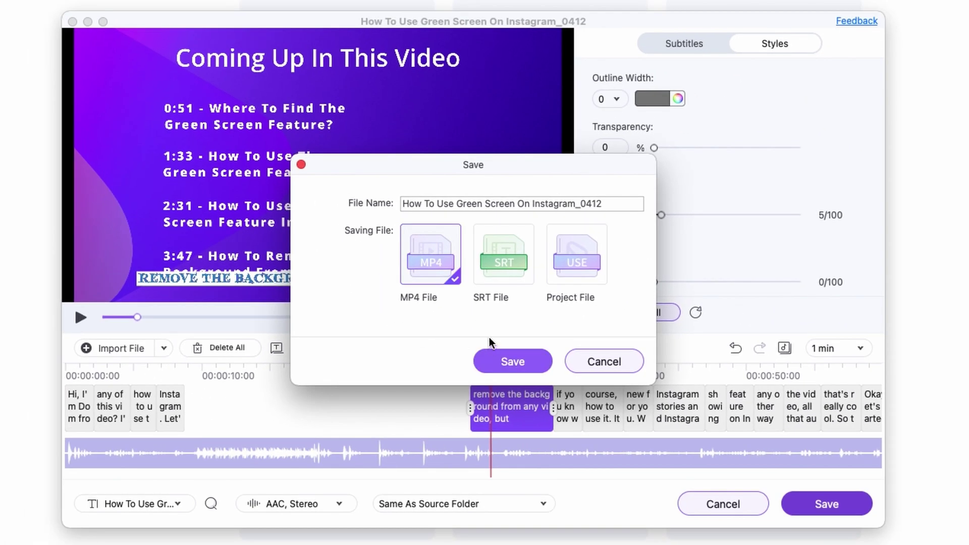
left_click(512, 355)
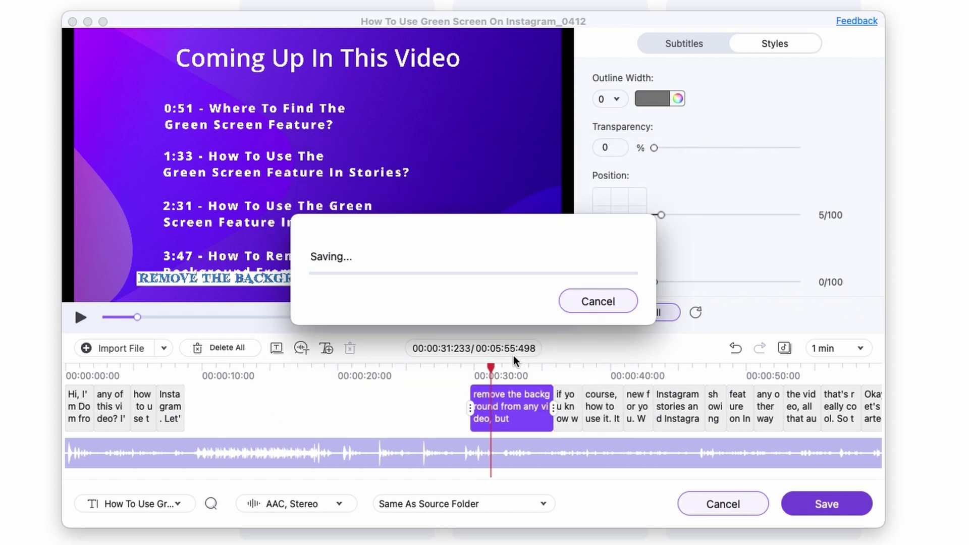